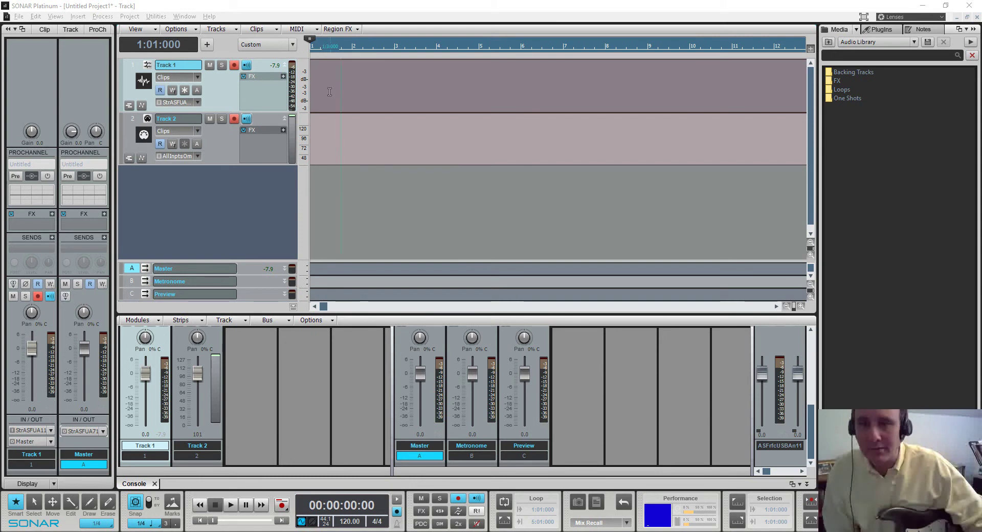
- Delete the MIDI Track 2, insert two audio tracks, and enlarge Track 2
{"action": "right_click", "coordinate": [230, 153]}
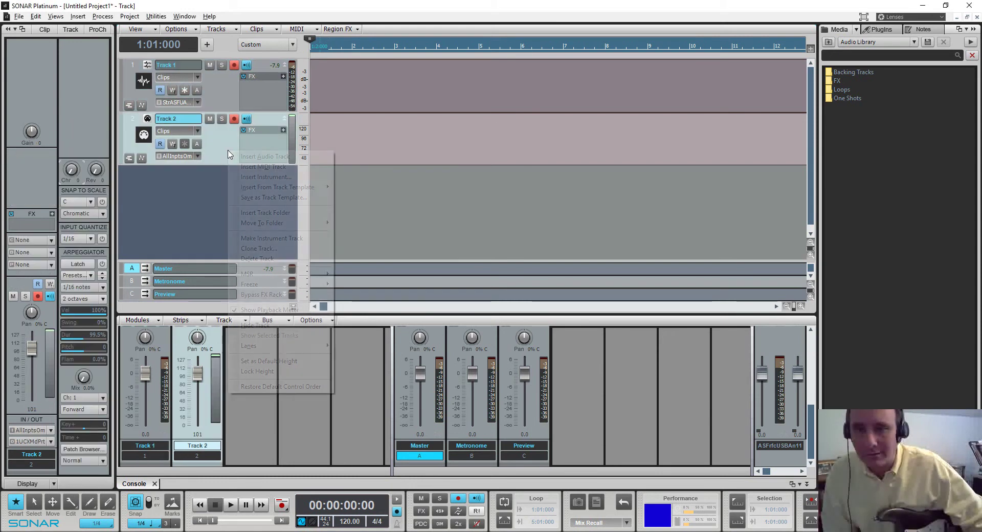
{"action": "left_click", "coordinate": [271, 259]}
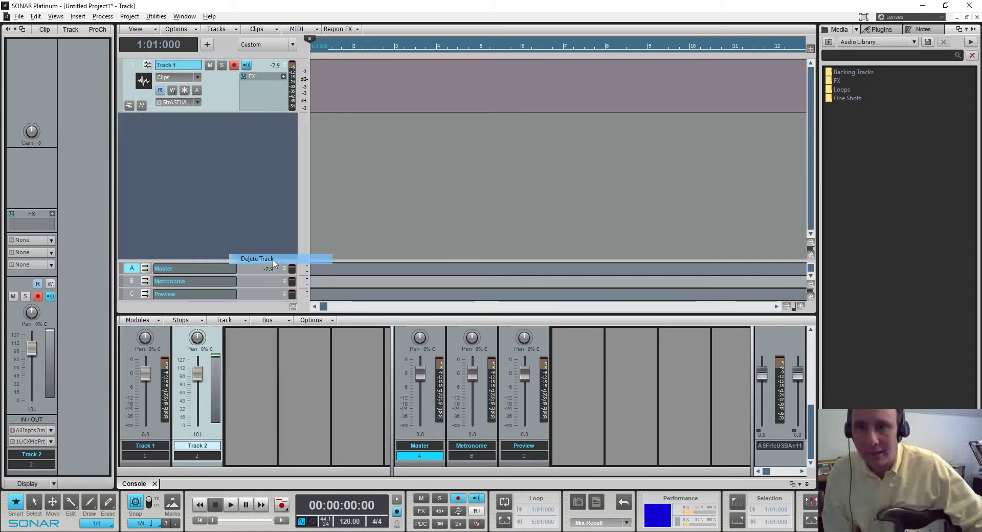
{"action": "double_click", "coordinate": [229, 112]}
{"action": "double_click", "coordinate": [229, 112]}
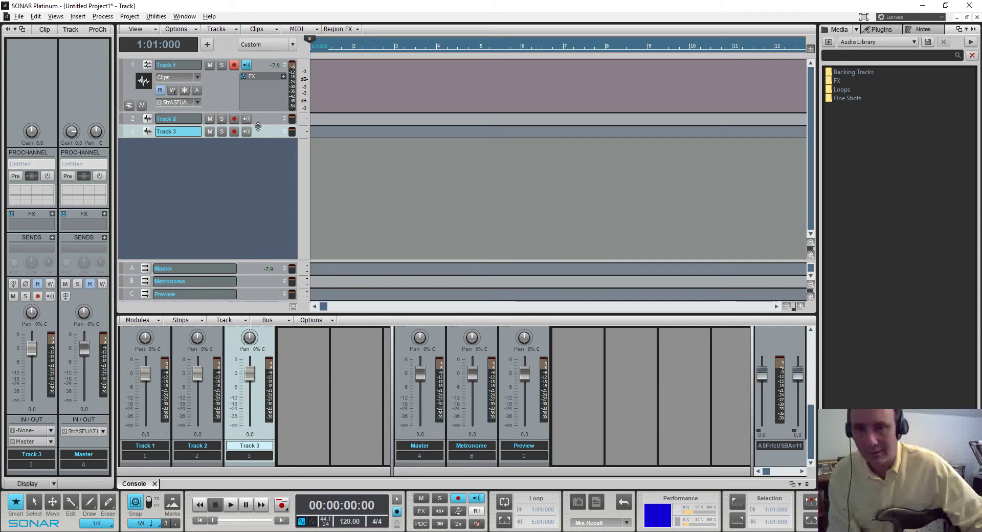
{"action": "left_click_drag", "start_coordinate": [259, 127], "coordinate": [252, 215]}
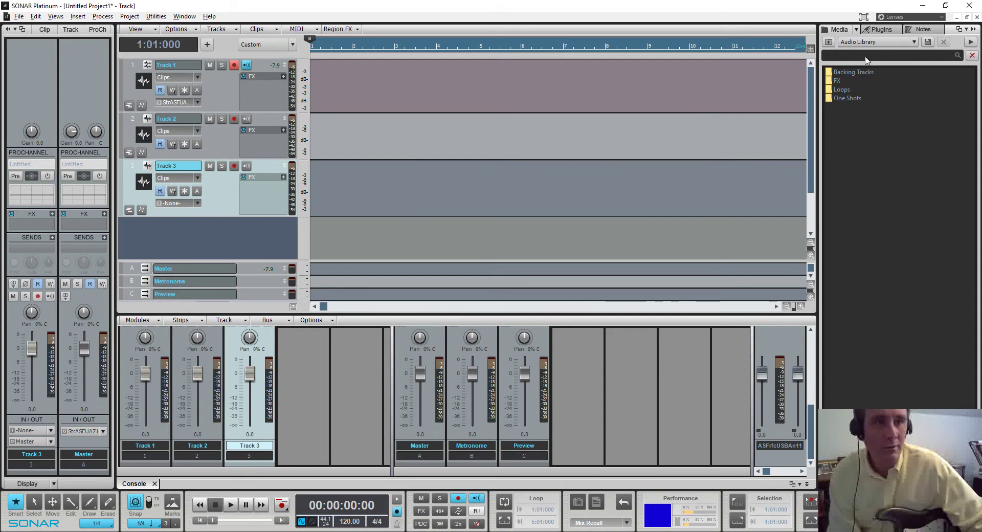
- Search the plug-ins for 'th' and drag TH3 into Track 1's FX bin
{"action": "left_click", "coordinate": [887, 32]}
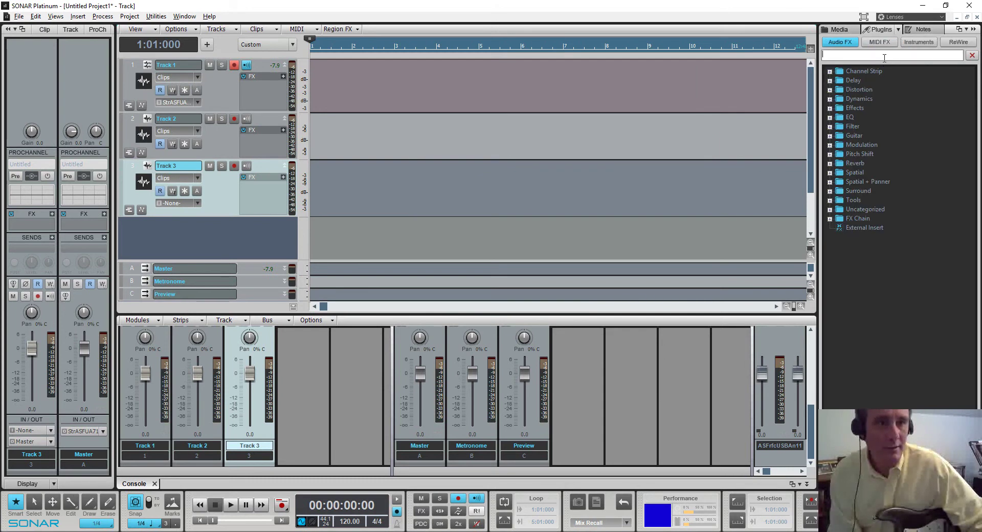
{"action": "type", "text": "t"}
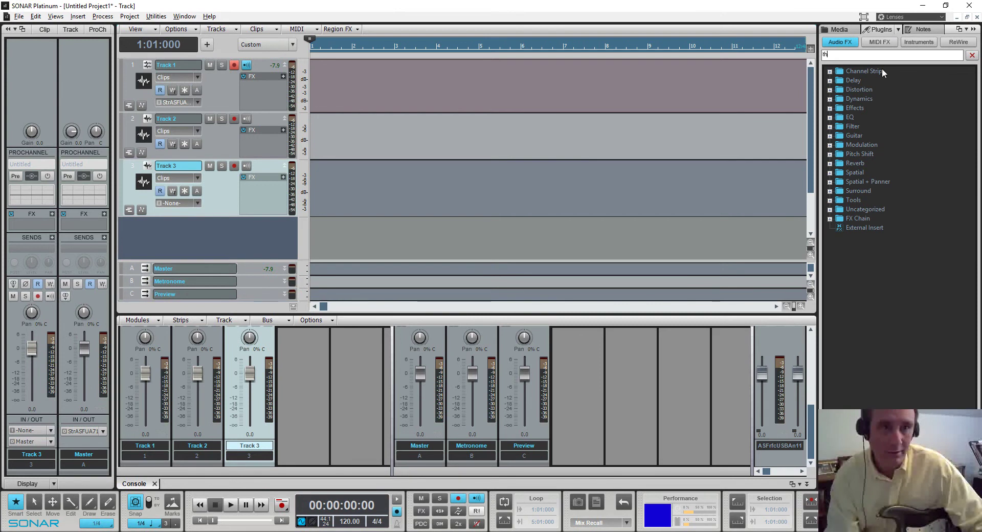
{"action": "type", "text": "h"}
{"action": "left_click_drag", "start_coordinate": [861, 91], "coordinate": [268, 90]}
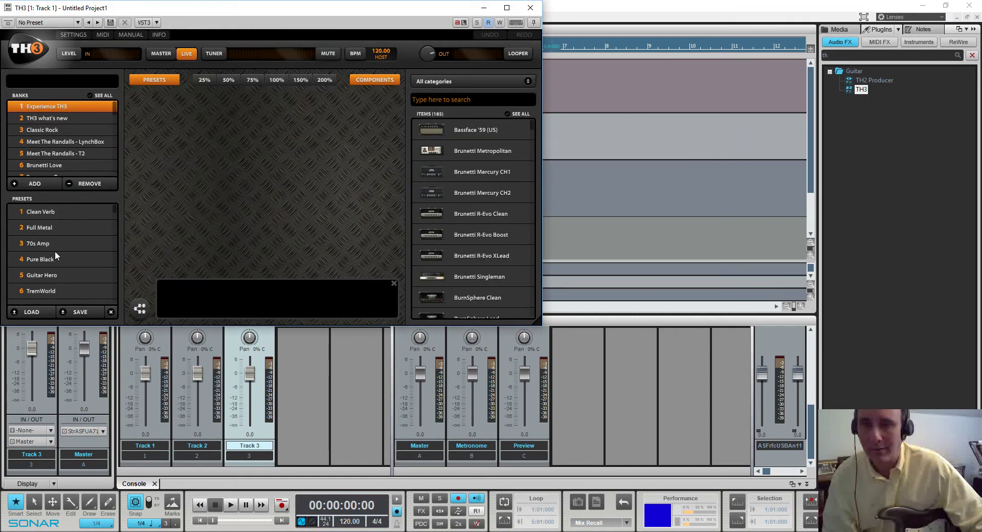
- Set Track 1's input to the left Fireface Analog 1 channel
{"action": "left_click_drag", "start_coordinate": [350, 14], "coordinate": [723, 105]}
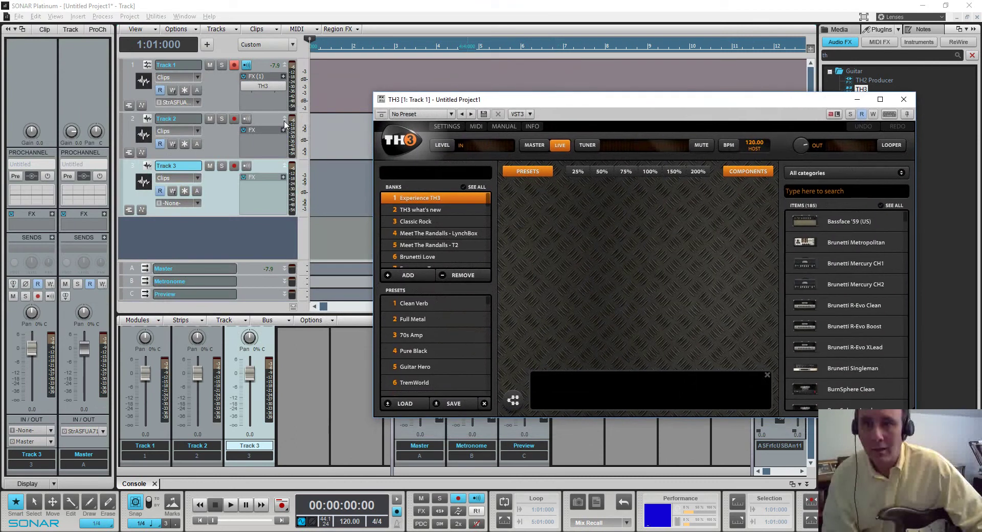
{"action": "left_click", "coordinate": [199, 103]}
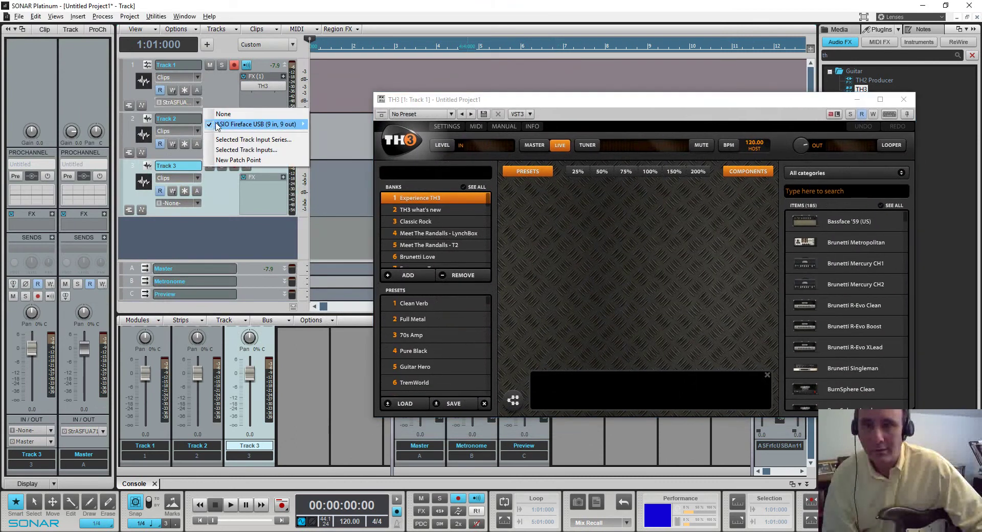
{"action": "mouse_move", "coordinate": [215, 124]}
{"action": "left_click", "coordinate": [157, 125]}
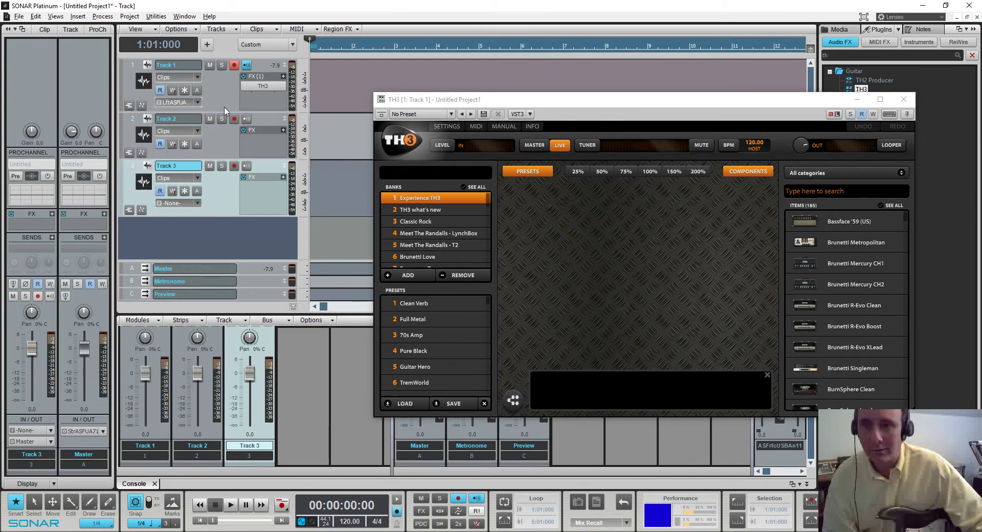
- Route Track 2 to the right Fireface Analog 1 and Track 3's input to a left Fireface analog channel
{"action": "left_click", "coordinate": [224, 142]}
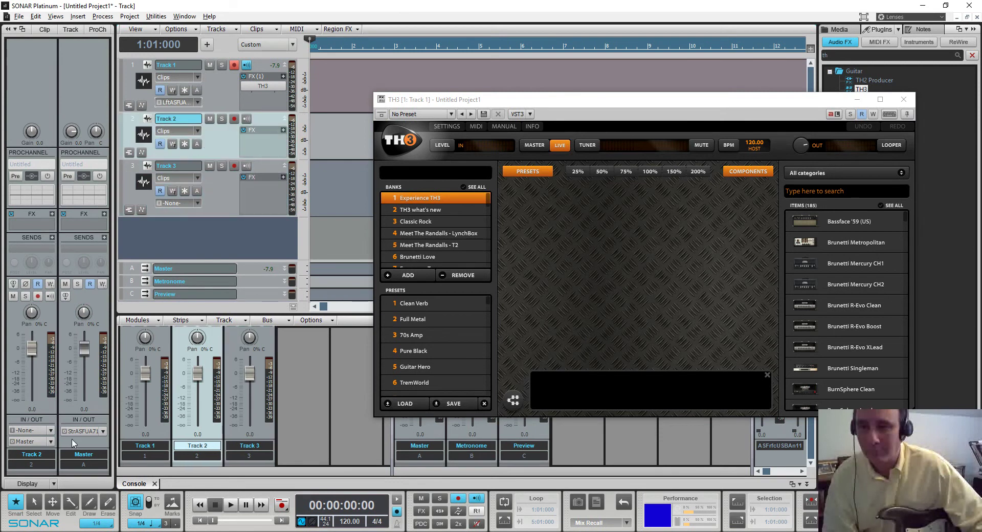
{"action": "left_click", "coordinate": [52, 442]}
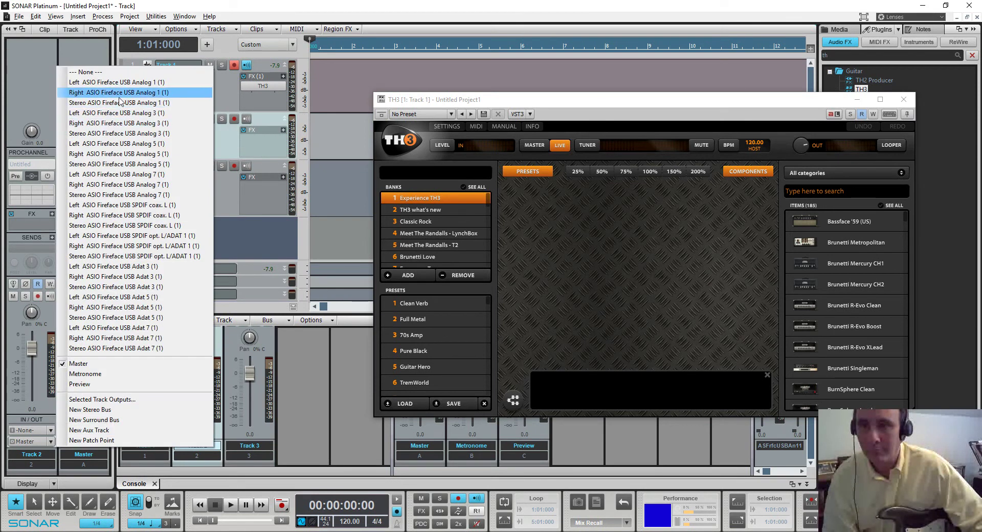
{"action": "left_click", "coordinate": [120, 96]}
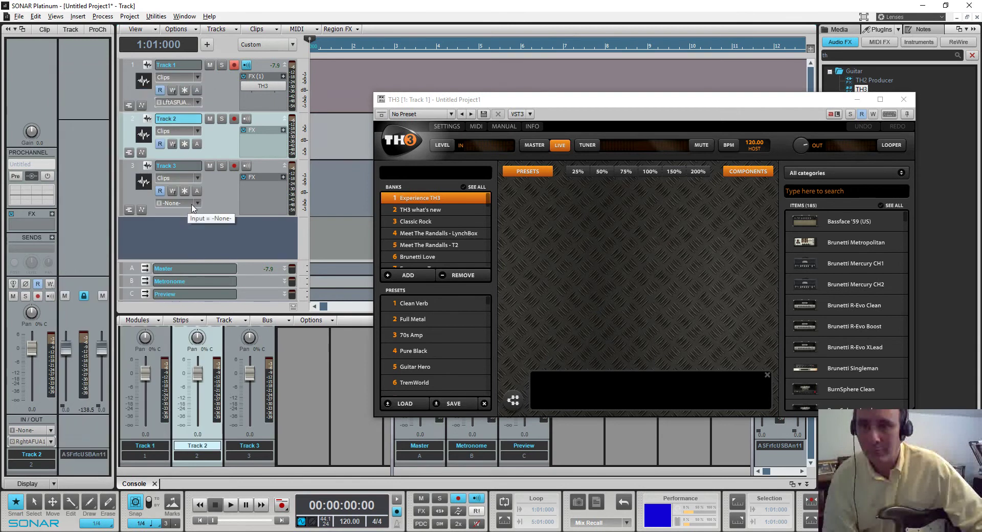
{"action": "left_click", "coordinate": [138, 192]}
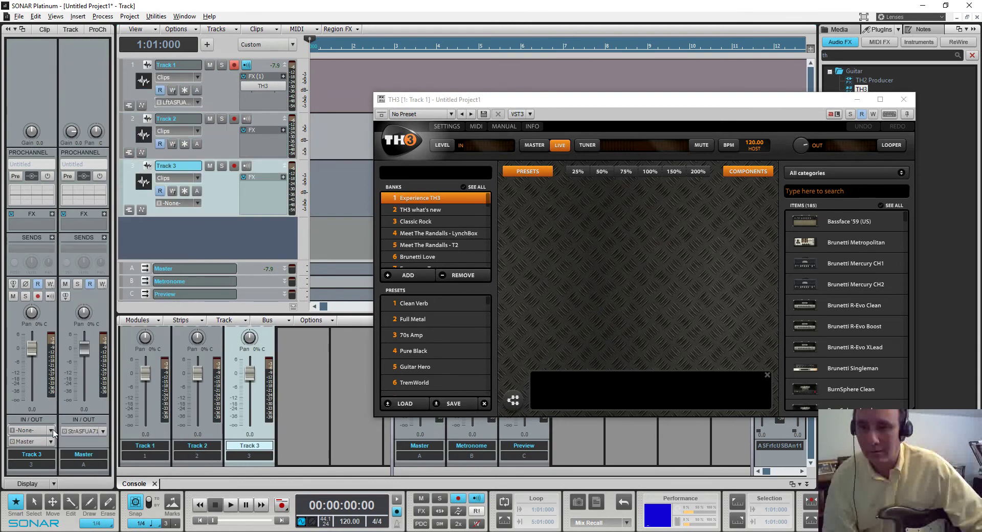
{"action": "left_click", "coordinate": [53, 432]}
{"action": "mouse_move", "coordinate": [102, 452]}
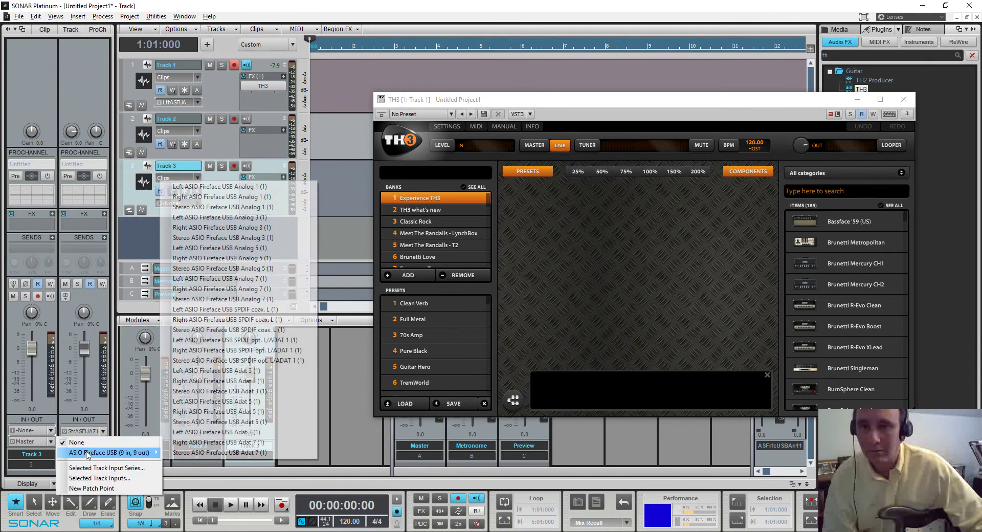
{"action": "left_click", "coordinate": [217, 216]}
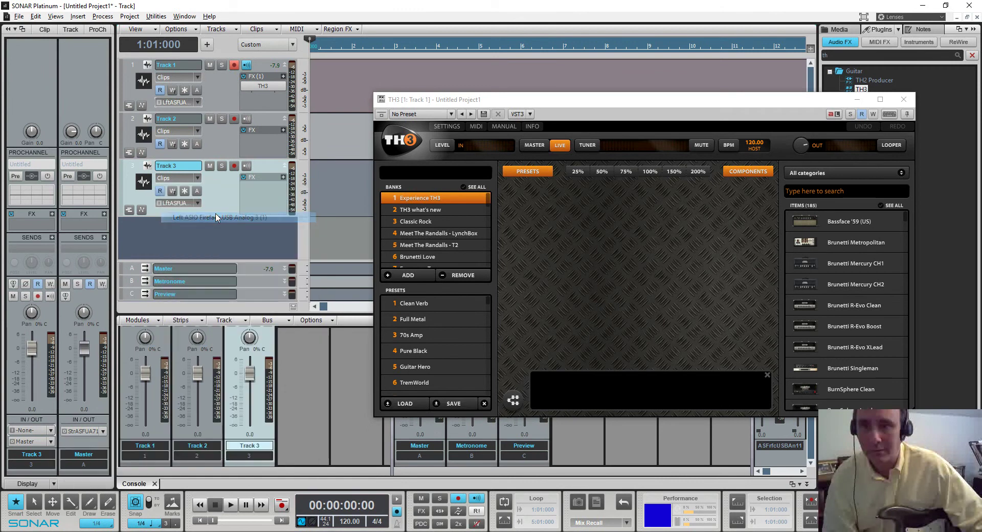
- Record-arm Tracks 2 and 3 and turn on their input monitoring
{"action": "left_click", "coordinate": [233, 119]}
{"action": "left_click", "coordinate": [245, 167]}
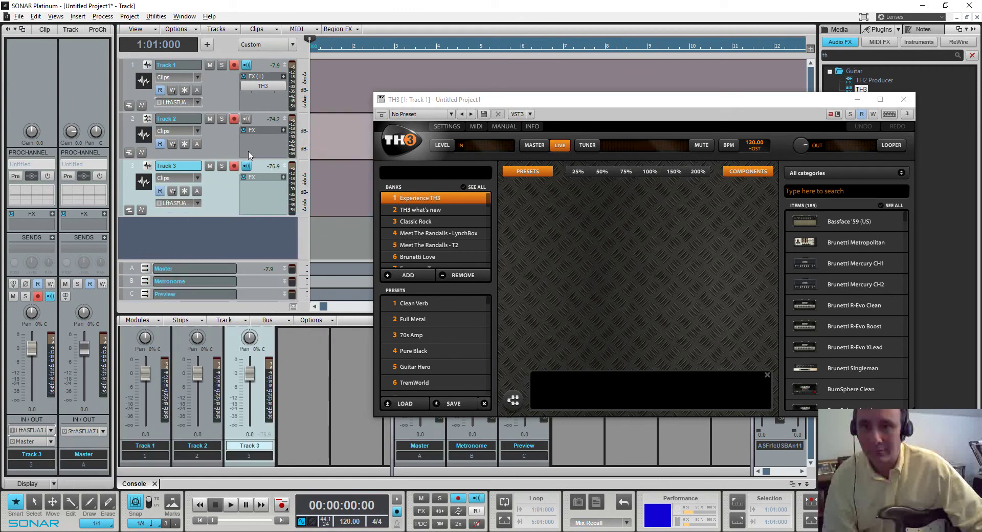
{"action": "left_click", "coordinate": [246, 120]}
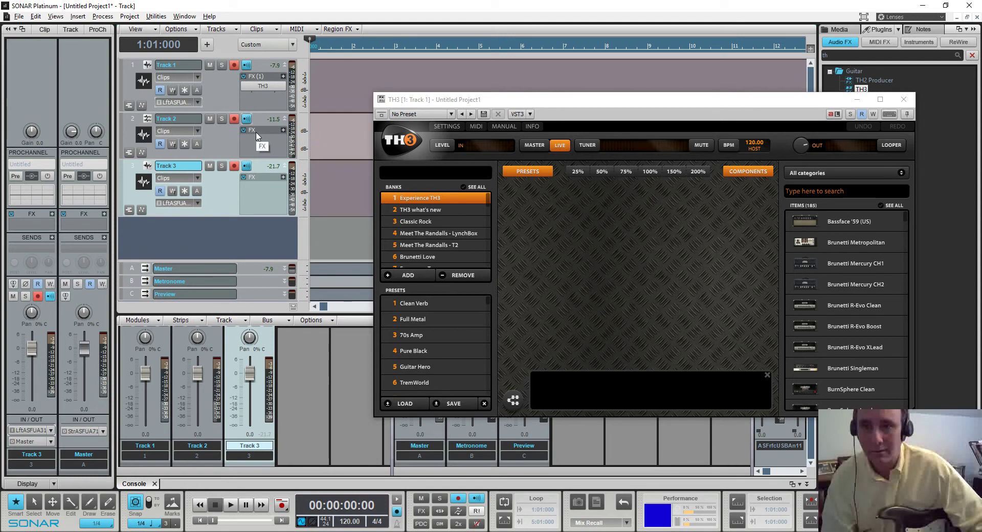
- Set Track 2's input to right Fireface Analog 1, then enable Mic 2's phantom power in TotalMix FX
{"action": "left_click", "coordinate": [239, 146]}
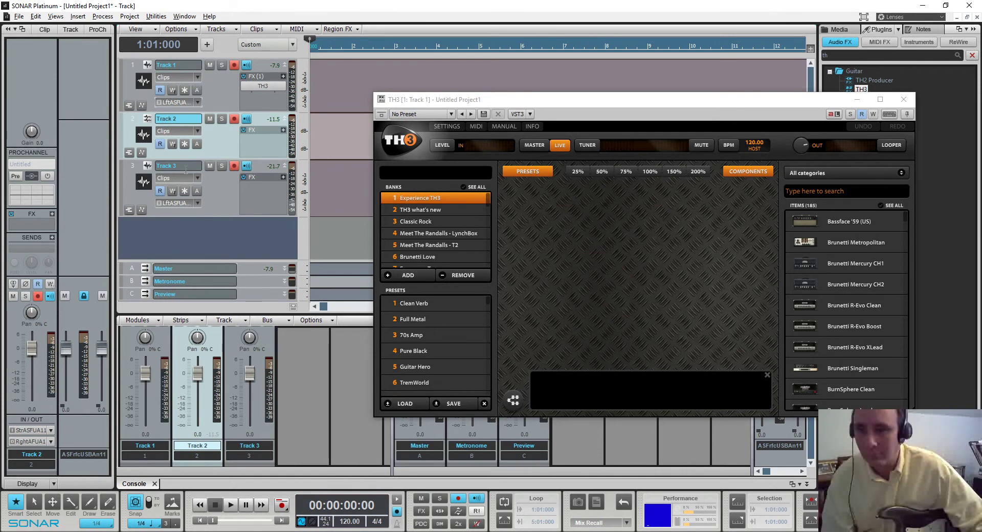
{"action": "left_click", "coordinate": [51, 431]}
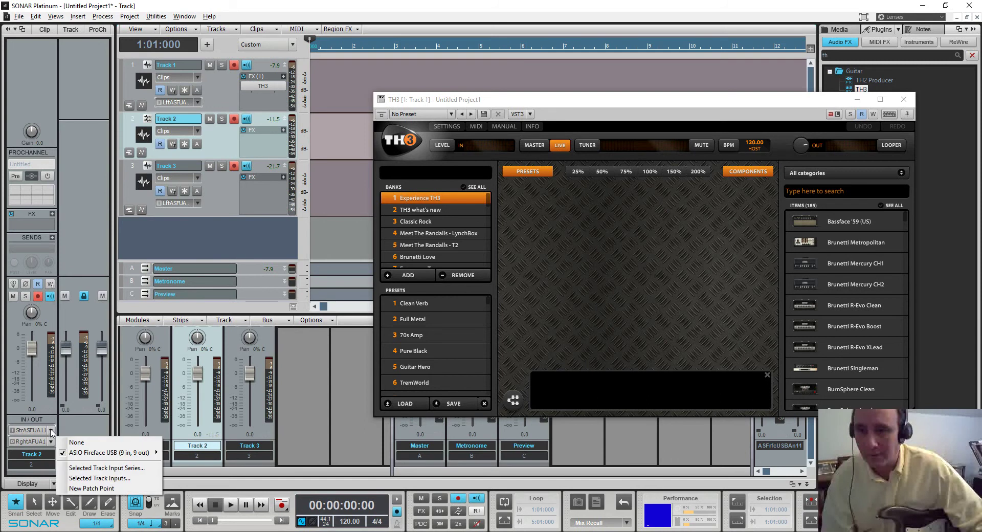
{"action": "mouse_move", "coordinate": [102, 452]}
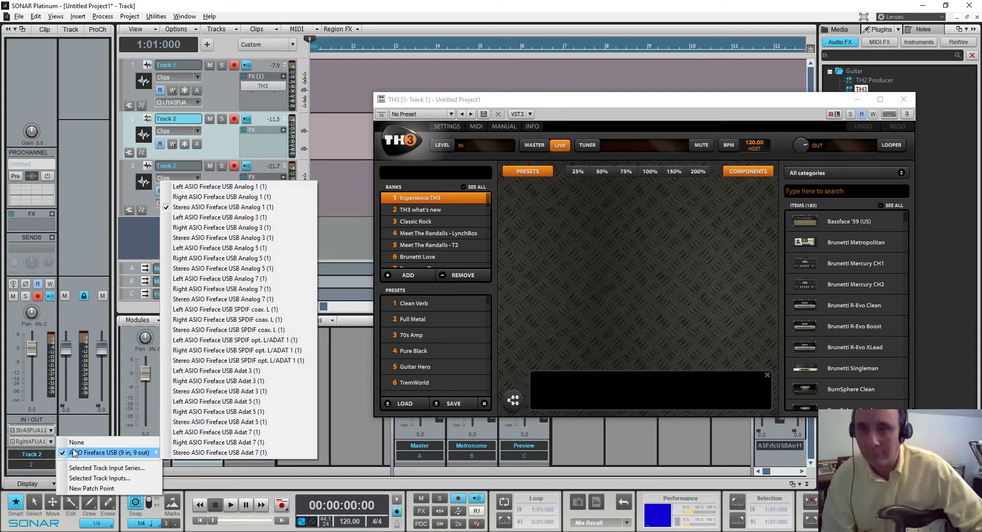
{"action": "left_click", "coordinate": [214, 196]}
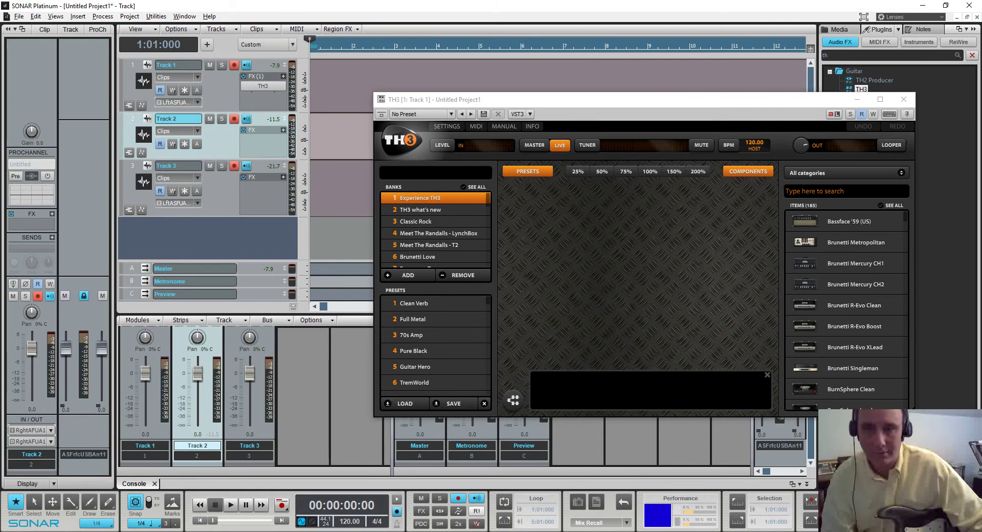
{"action": "key", "text": "alt+Tab"}
{"action": "left_click", "coordinate": [297, 77]}
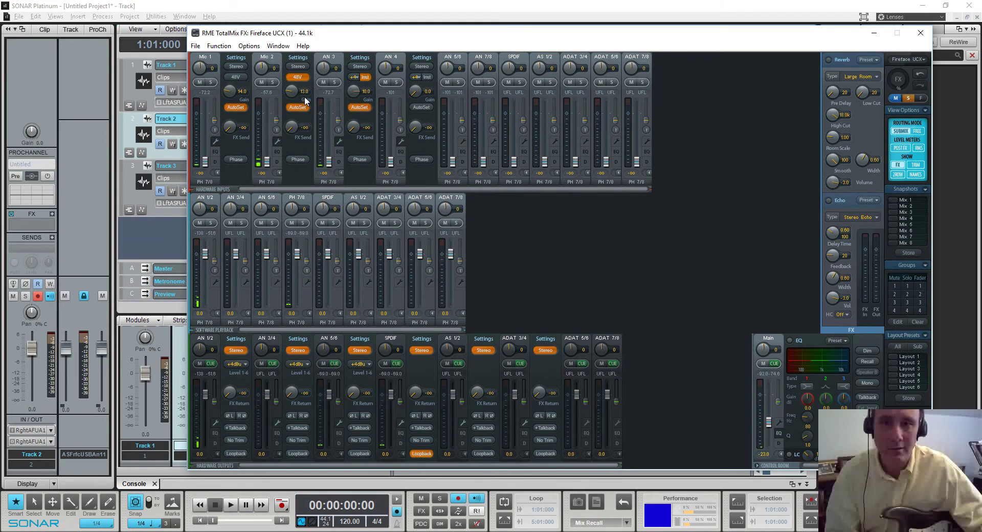
- Raise Mic 2's input gain, check the DIGICheck meters, and return to SONAR
{"action": "scroll", "coordinate": [291, 90], "scroll_direction": "up", "scroll_amount": 1}
{"action": "left_click_drag", "start_coordinate": [290, 91], "coordinate": [399, 122]}
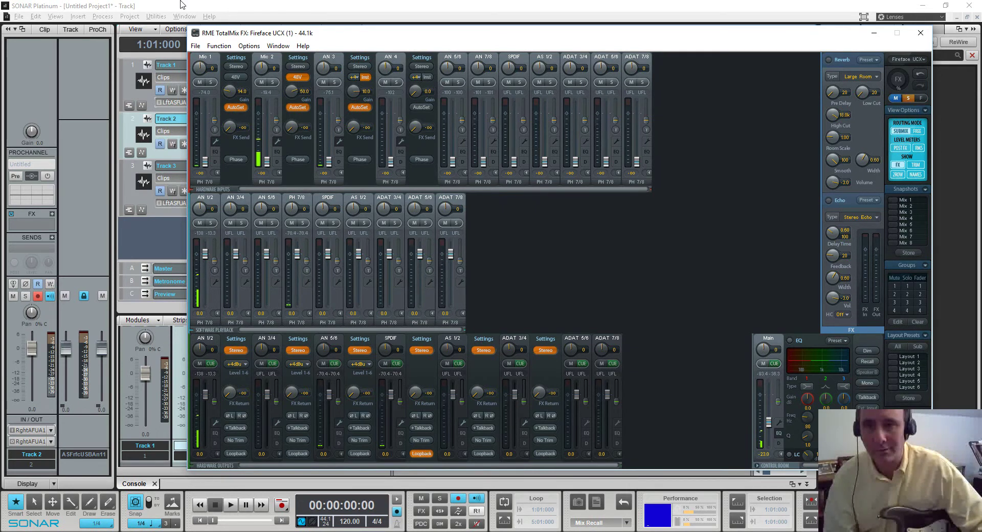
{"action": "left_click", "coordinate": [197, 4]}
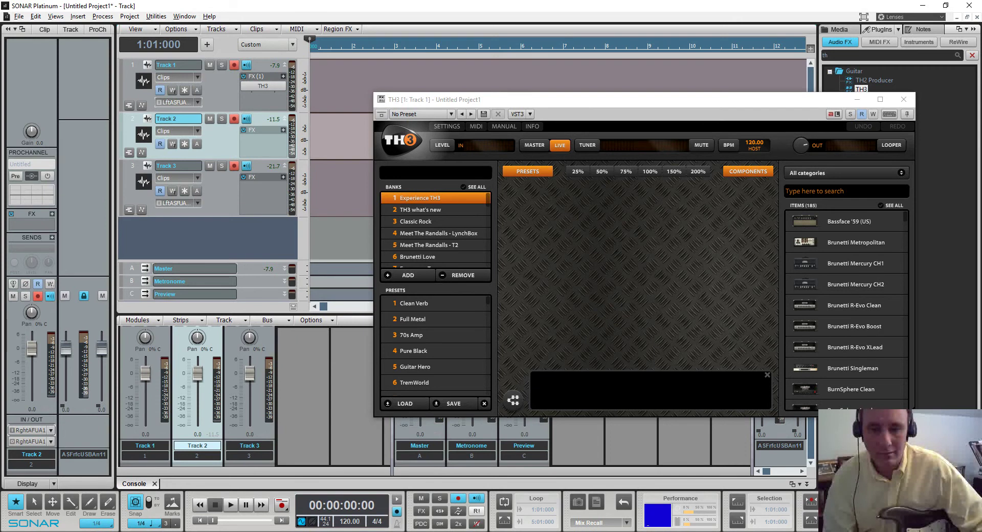
{"action": "left_click", "coordinate": [371, 496]}
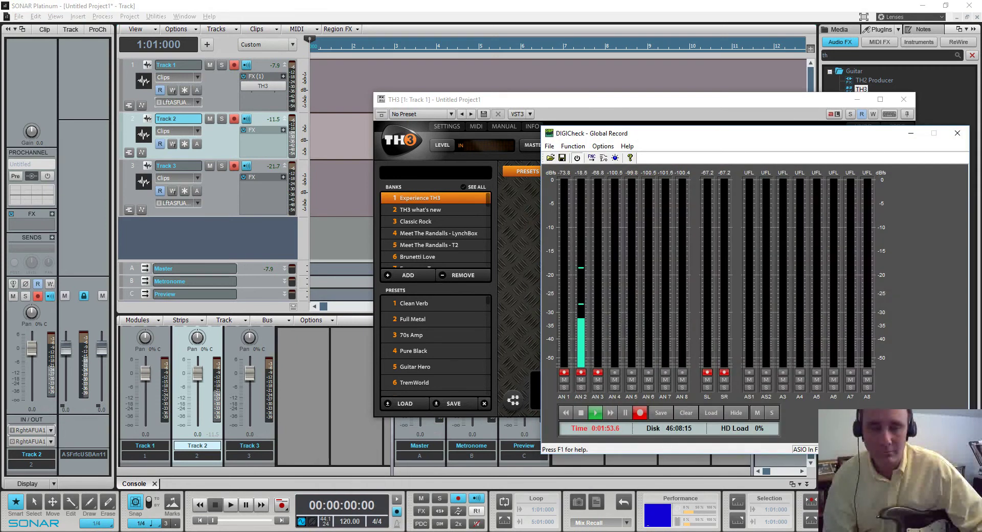
{"action": "left_click", "coordinate": [213, 227]}
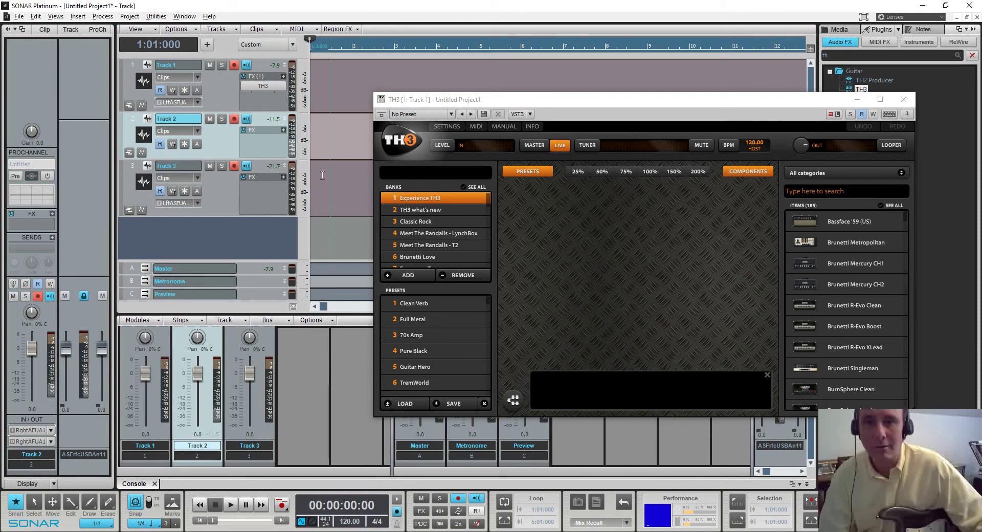
- Copy Track 1's TH3 plugin into Track 2's FX bin
{"action": "left_click_drag", "start_coordinate": [280, 92], "coordinate": [264, 185]}
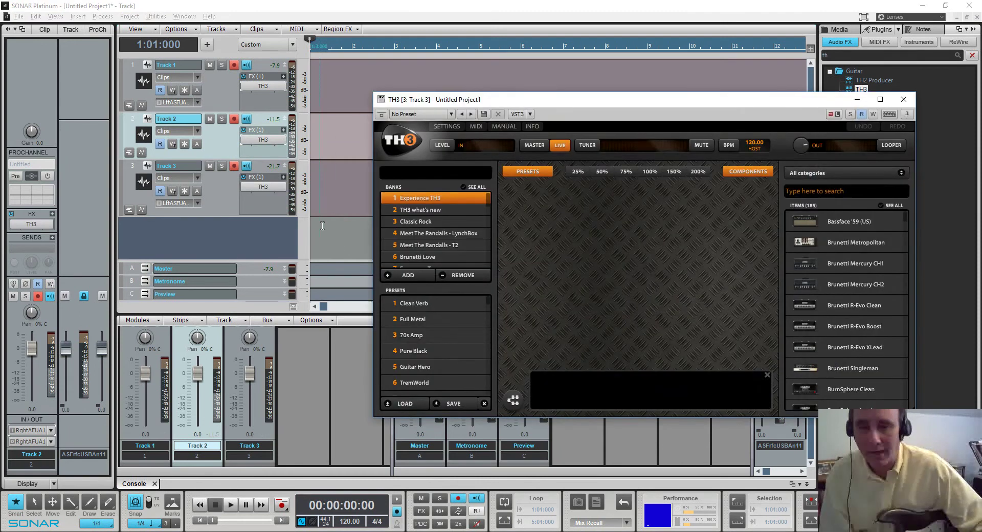
{"action": "right_click", "coordinate": [266, 234]}
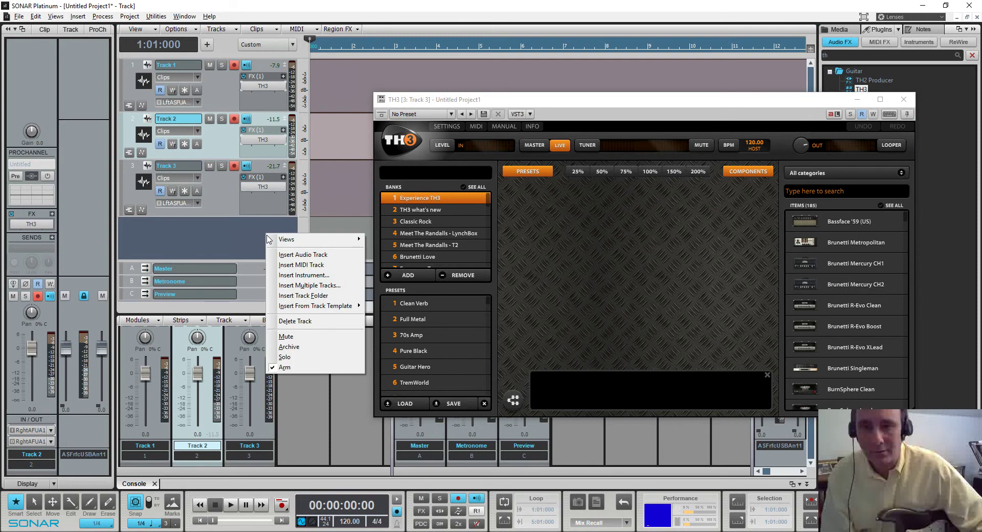
- Insert MIDI Track 4, enlarge it, and set its input to UCX Midi Port 1 MIDI Omni
{"action": "left_click", "coordinate": [282, 263]}
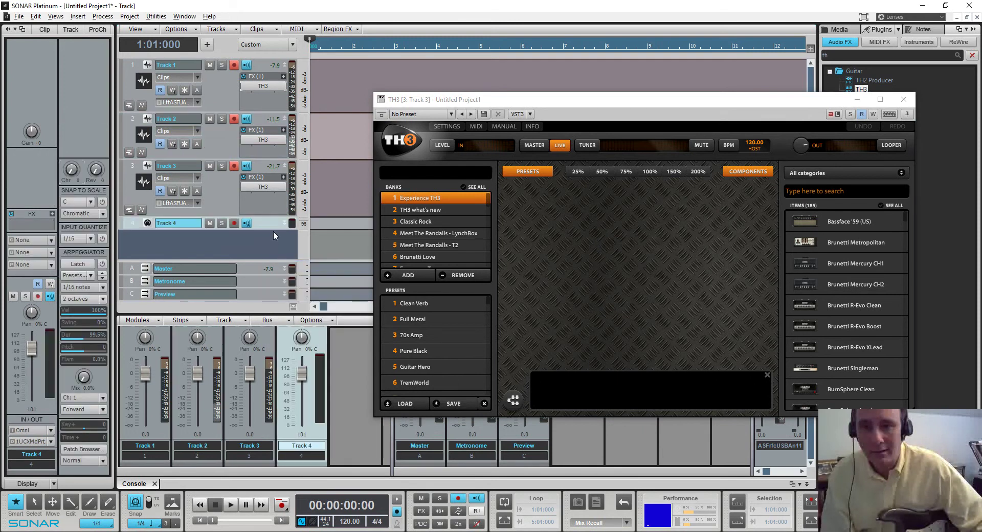
{"action": "left_click_drag", "start_coordinate": [272, 229], "coordinate": [278, 260]}
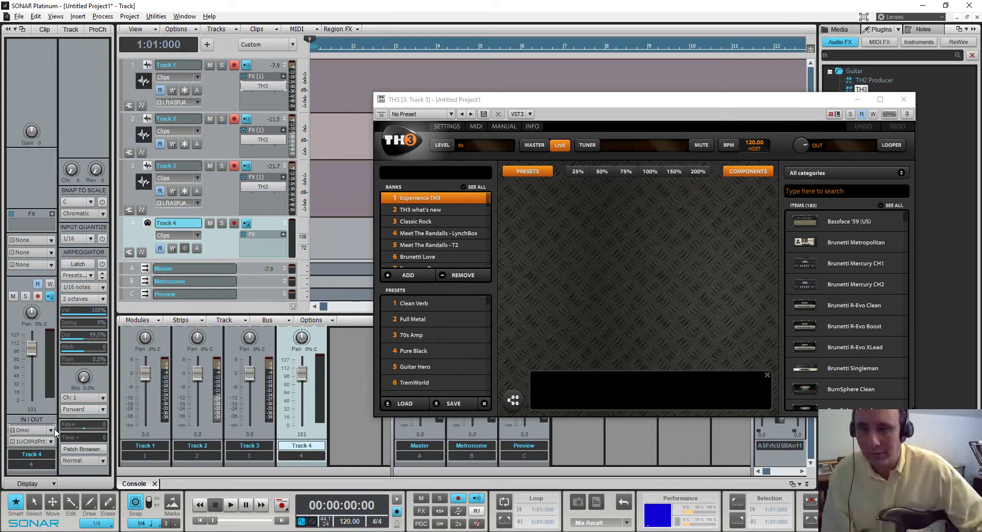
{"action": "left_click", "coordinate": [54, 430]}
{"action": "mouse_move", "coordinate": [94, 462]}
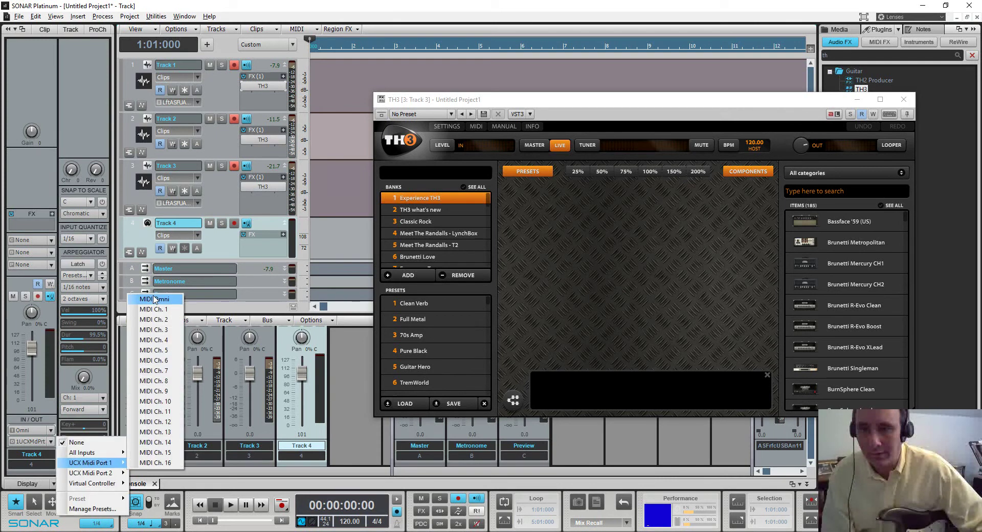
{"action": "left_click", "coordinate": [155, 299]}
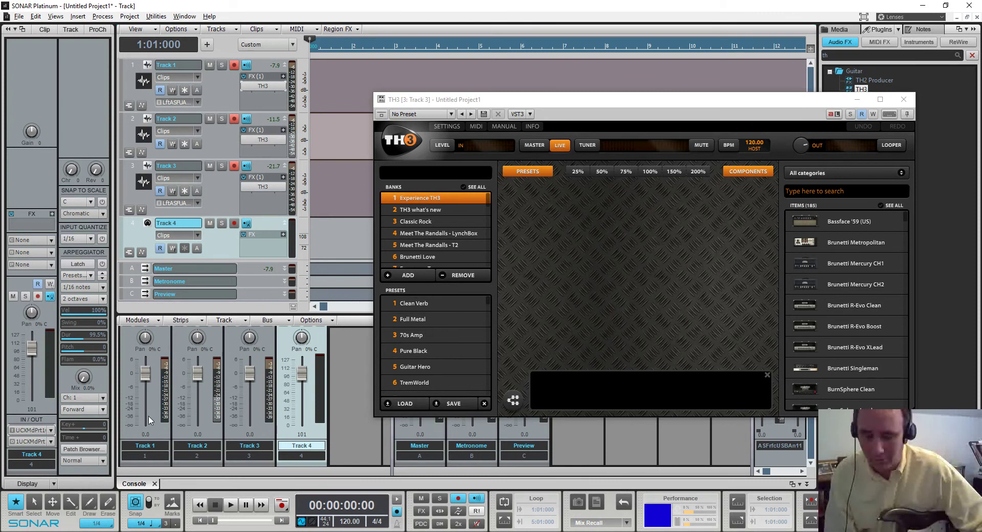
{"action": "scroll", "coordinate": [230, 254], "scroll_direction": "down", "scroll_amount": 1}
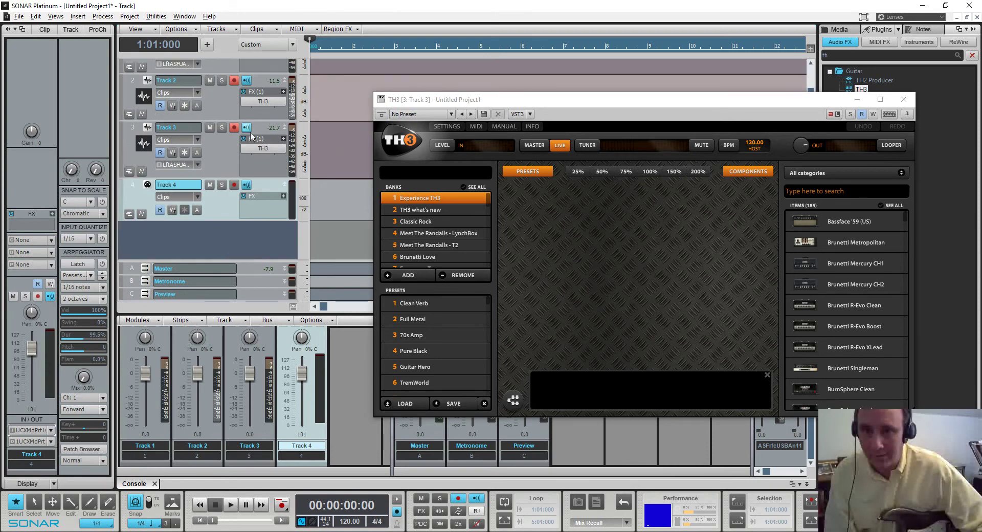
- Enable MIDI input on the TH3 plugins of Tracks 3 and 2
{"action": "left_click", "coordinate": [258, 153]}
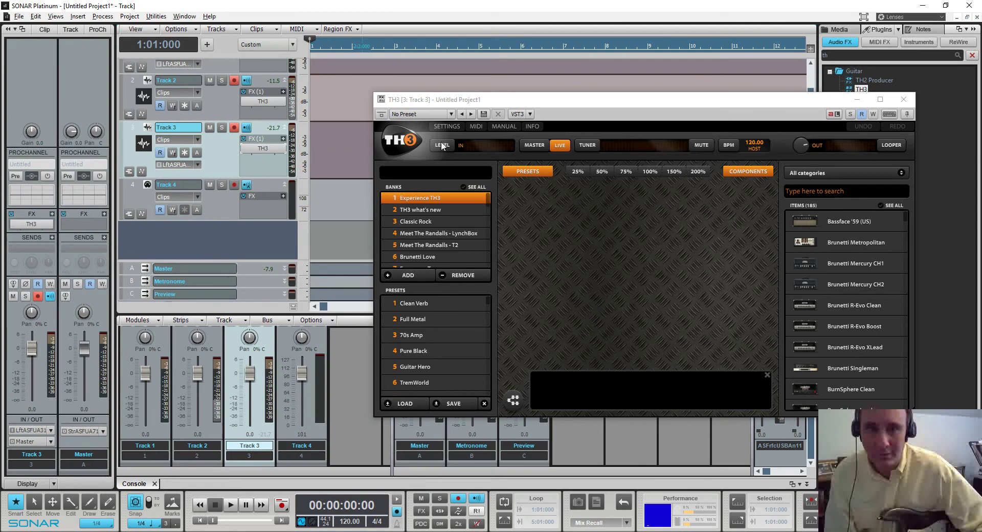
{"action": "left_click", "coordinate": [530, 114]}
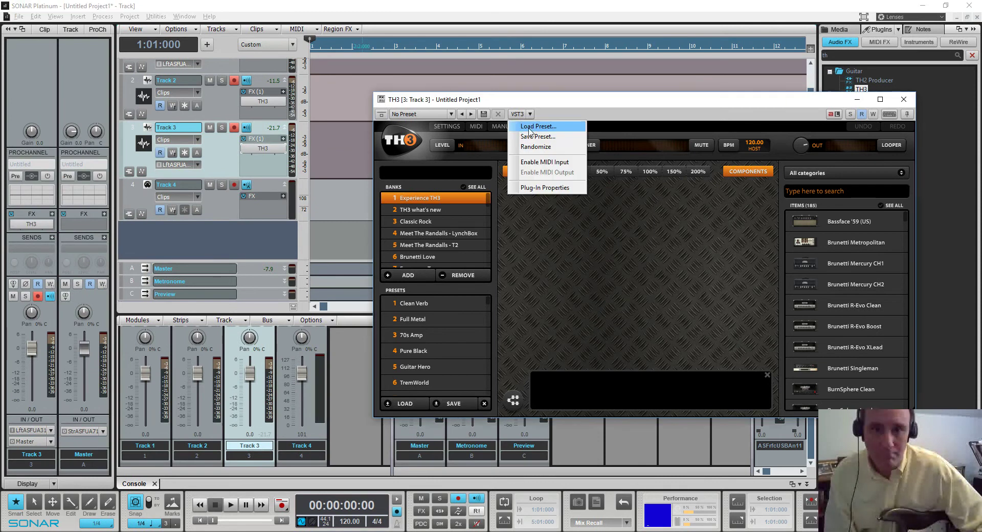
{"action": "left_click", "coordinate": [542, 162]}
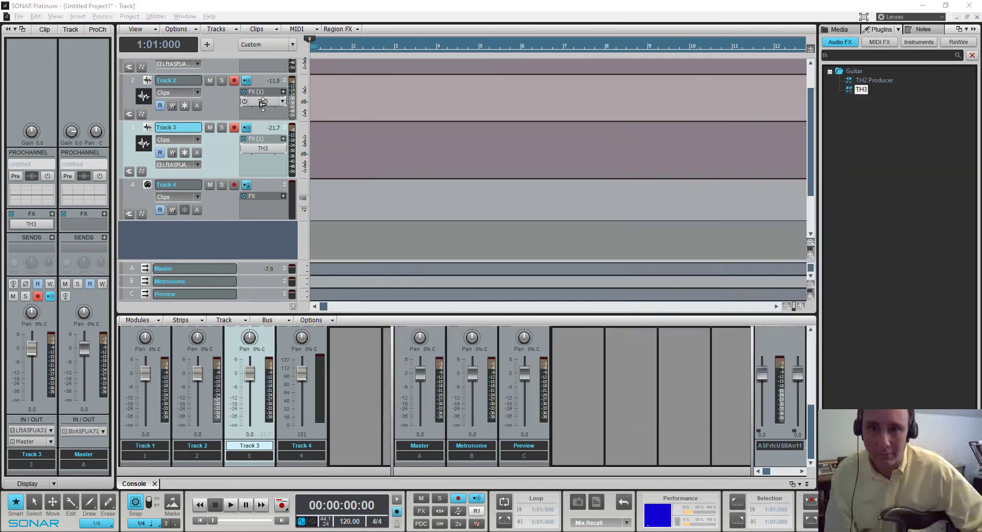
{"action": "double_click", "coordinate": [262, 102]}
{"action": "left_click", "coordinate": [521, 114]}
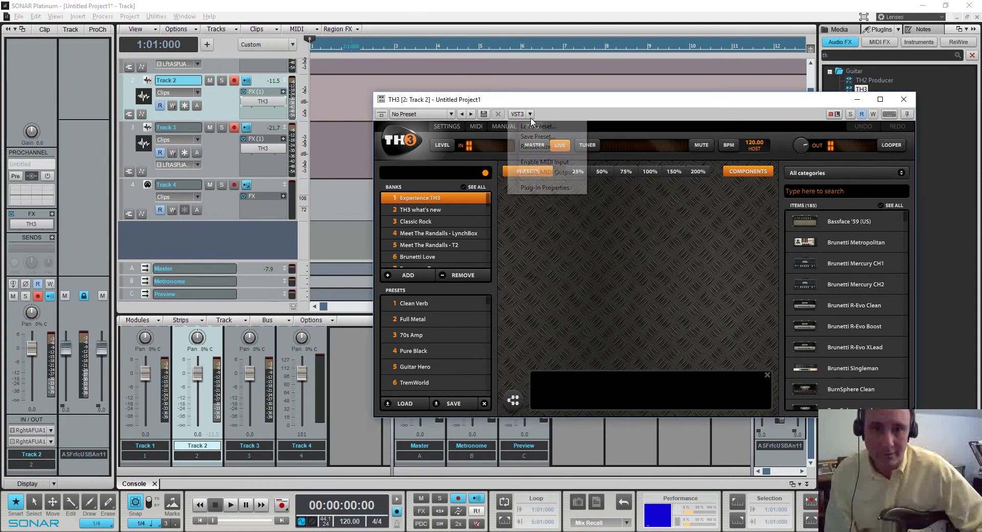
{"action": "left_click", "coordinate": [539, 163]}
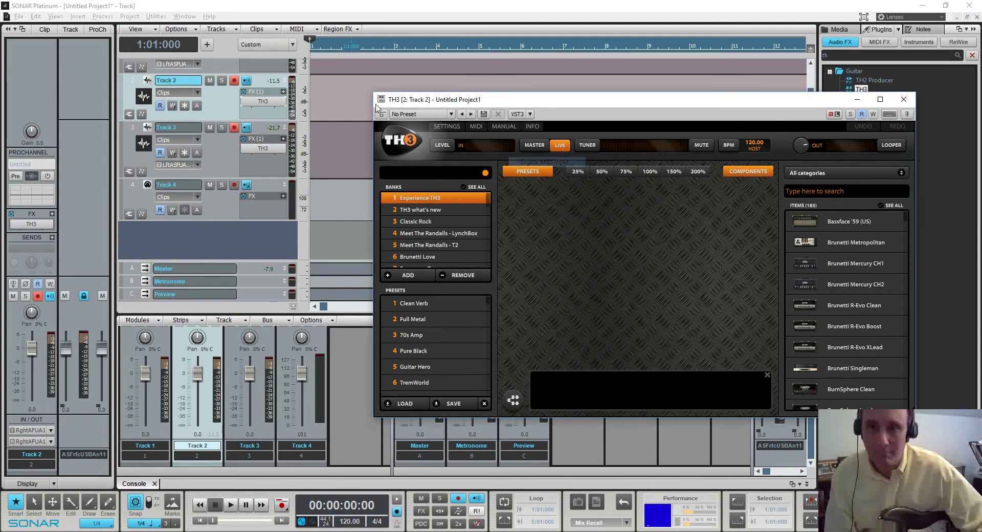
- Enable MIDI input on Track 1's TH3 plugin as well
{"action": "scroll", "coordinate": [247, 130], "scroll_direction": "up", "scroll_amount": 1}
{"action": "double_click", "coordinate": [263, 85]}
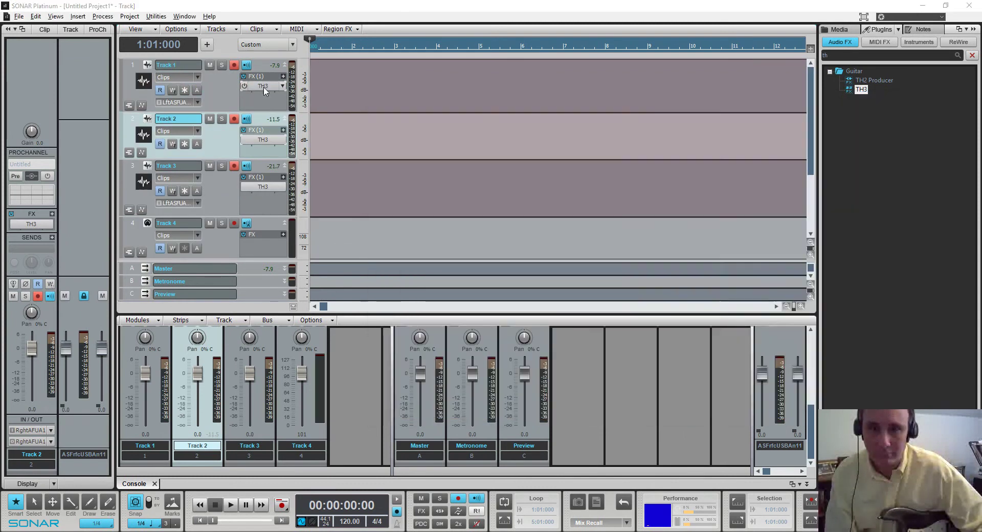
{"action": "left_click", "coordinate": [524, 115]}
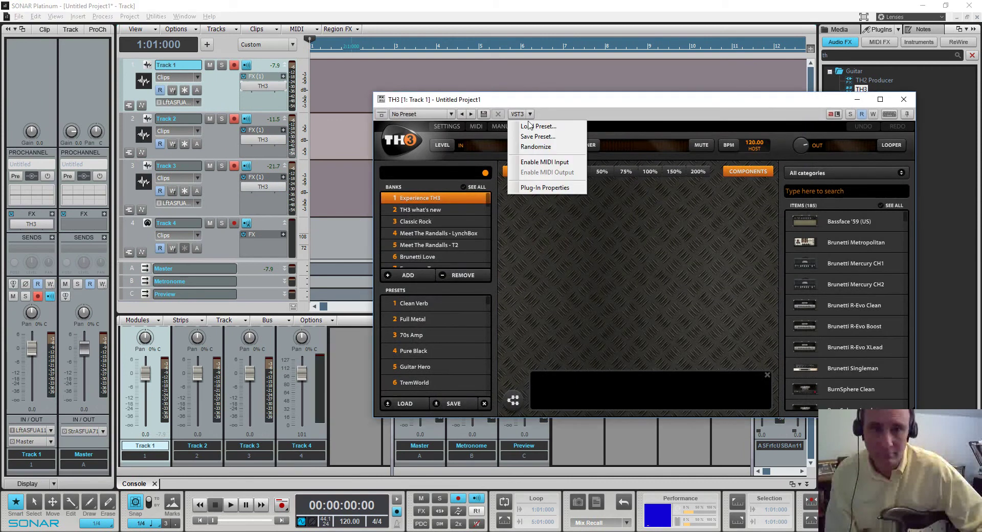
{"action": "left_click", "coordinate": [541, 163]}
{"action": "left_click", "coordinate": [223, 256]}
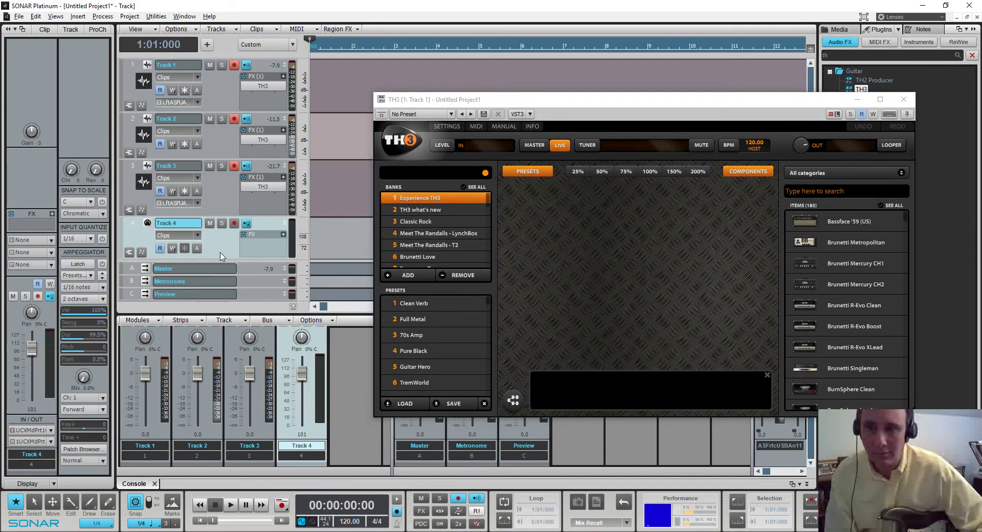
{"action": "scroll", "coordinate": [221, 256], "scroll_direction": "down", "scroll_amount": 2}
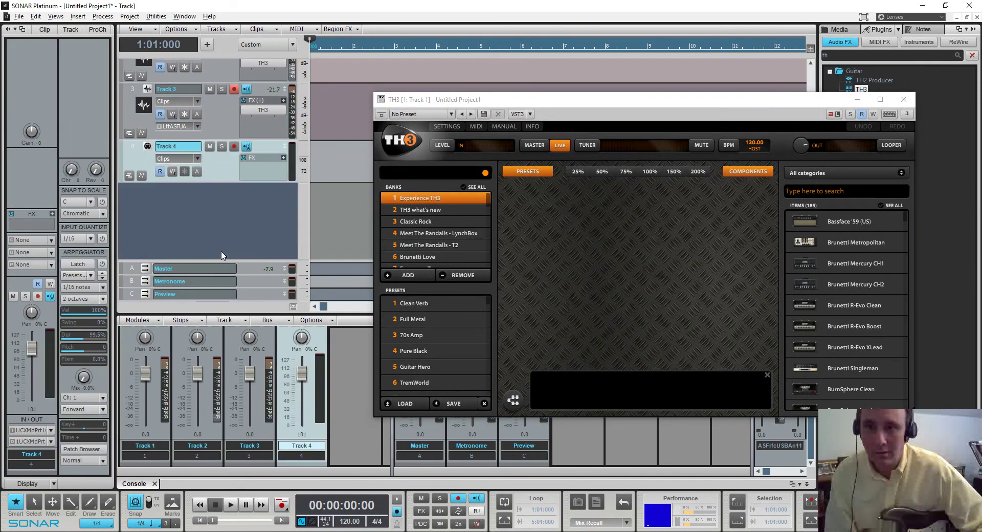
{"action": "right_click", "coordinate": [224, 169]}
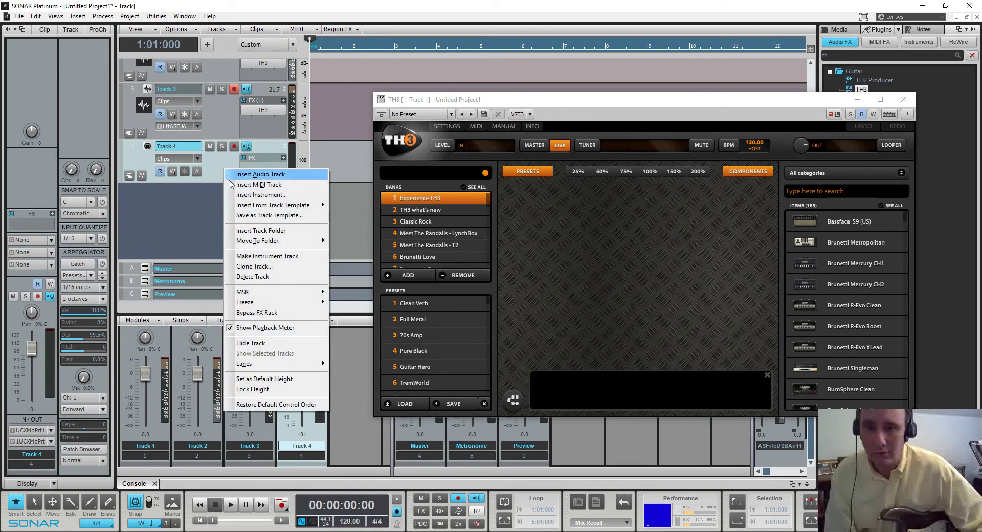
- Clone MIDI Track 4 twice to create Track 5 and Track 6
{"action": "left_click", "coordinate": [260, 269]}
{"action": "left_click", "coordinate": [478, 326]}
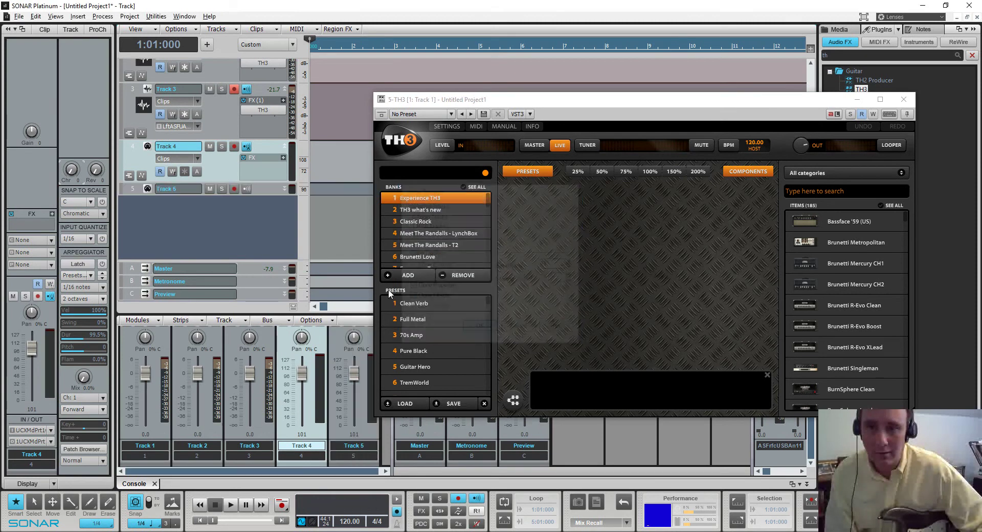
{"action": "right_click", "coordinate": [223, 173]}
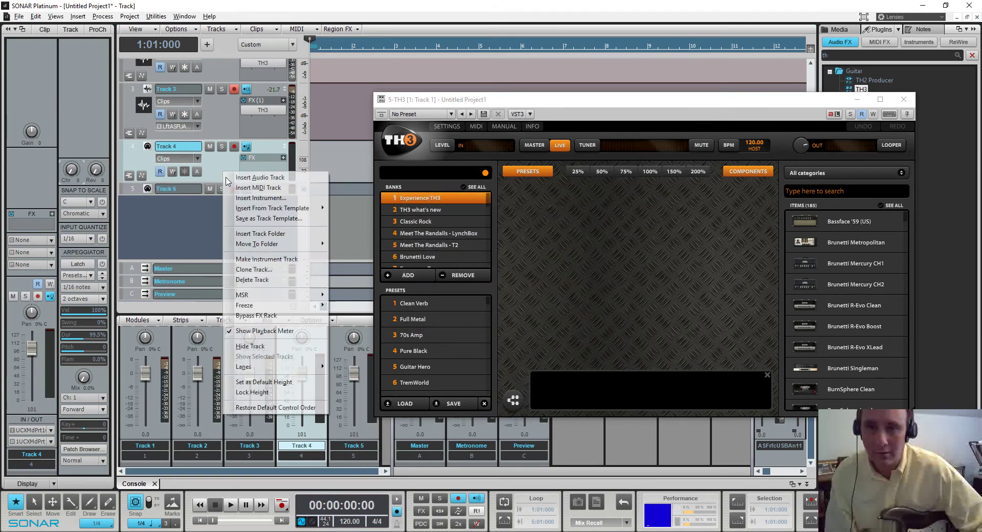
{"action": "left_click", "coordinate": [276, 270]}
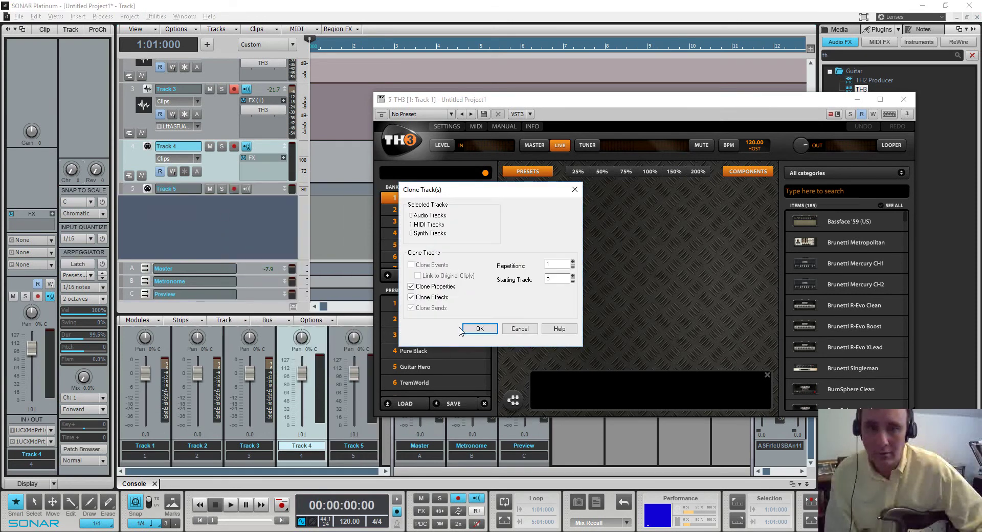
{"action": "left_click", "coordinate": [478, 329]}
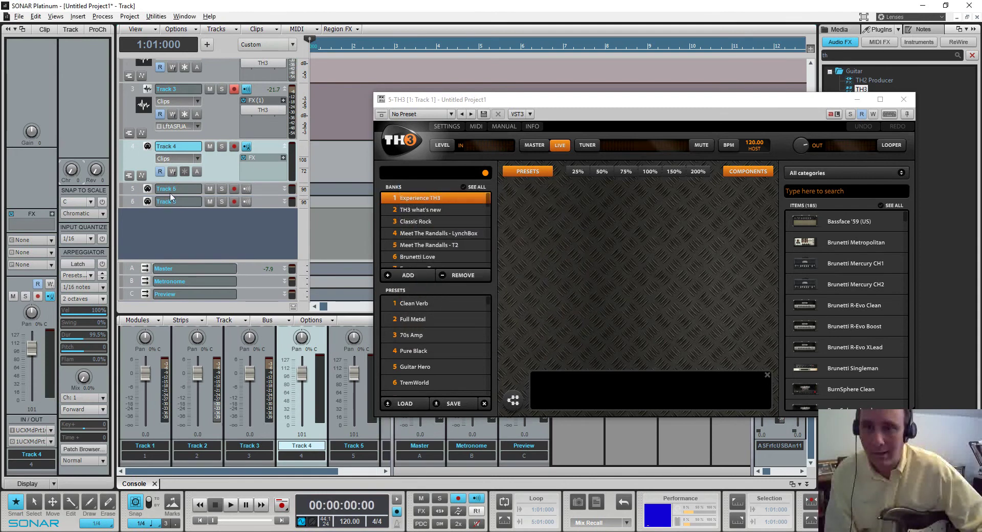
- Route the MIDI outputs of Tracks 4, 5 and 6 to 3-TH3 1, 4-TH3 2 and 5-TH3 3
{"action": "left_click", "coordinate": [44, 442]}
{"action": "left_click", "coordinate": [77, 474]}
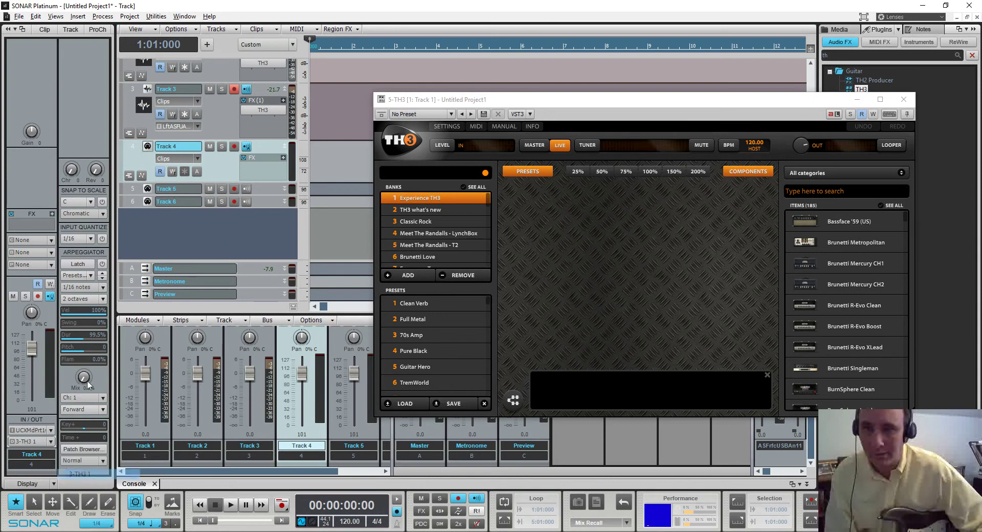
{"action": "left_click", "coordinate": [135, 191]}
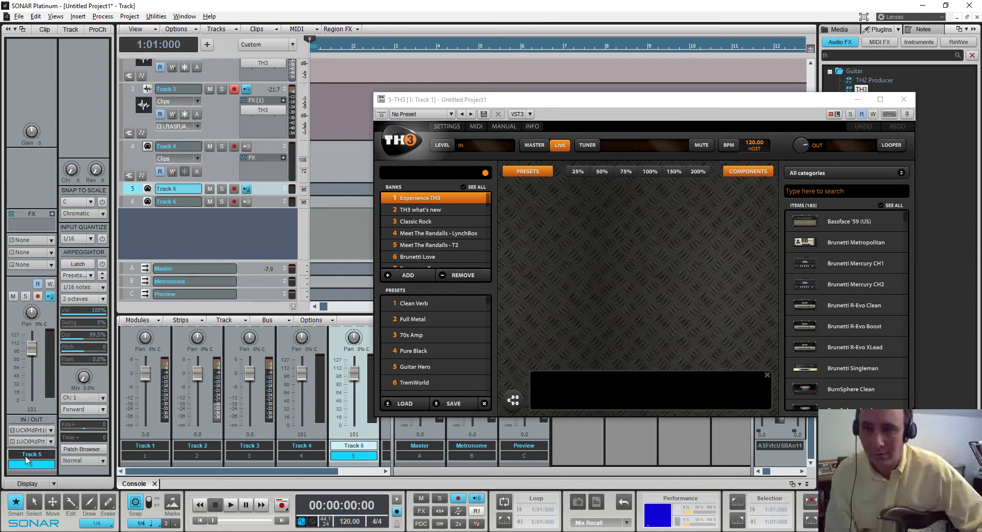
{"action": "left_click", "coordinate": [51, 442]}
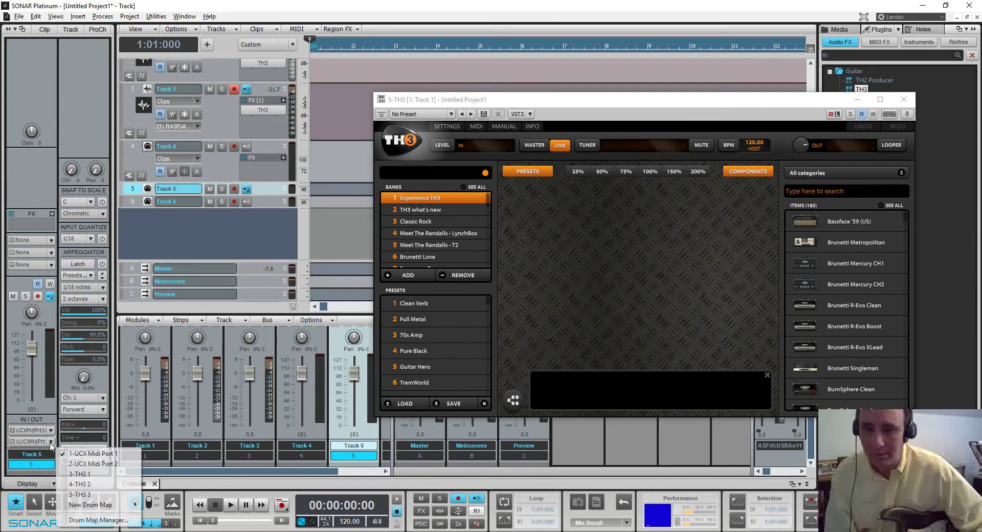
{"action": "left_click", "coordinate": [78, 484]}
{"action": "left_click", "coordinate": [132, 203]}
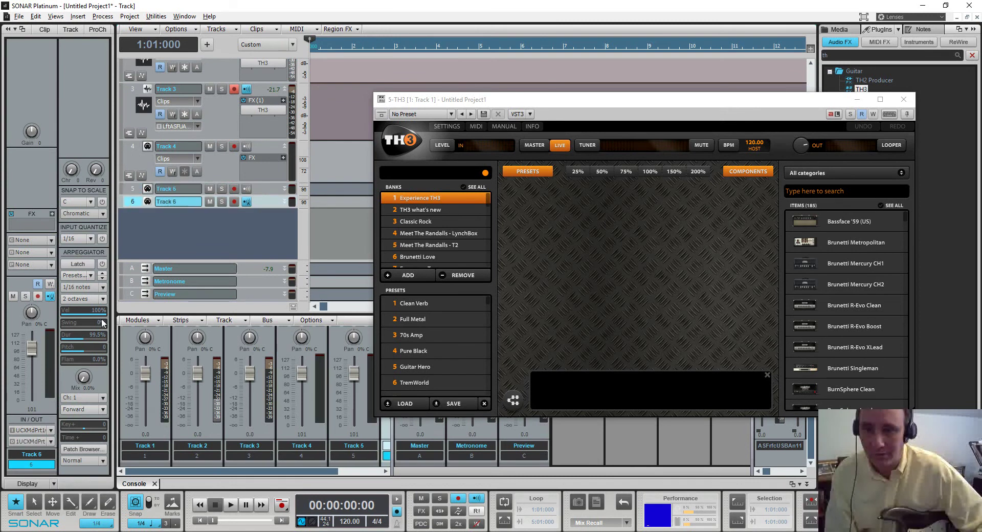
{"action": "left_click", "coordinate": [51, 442]}
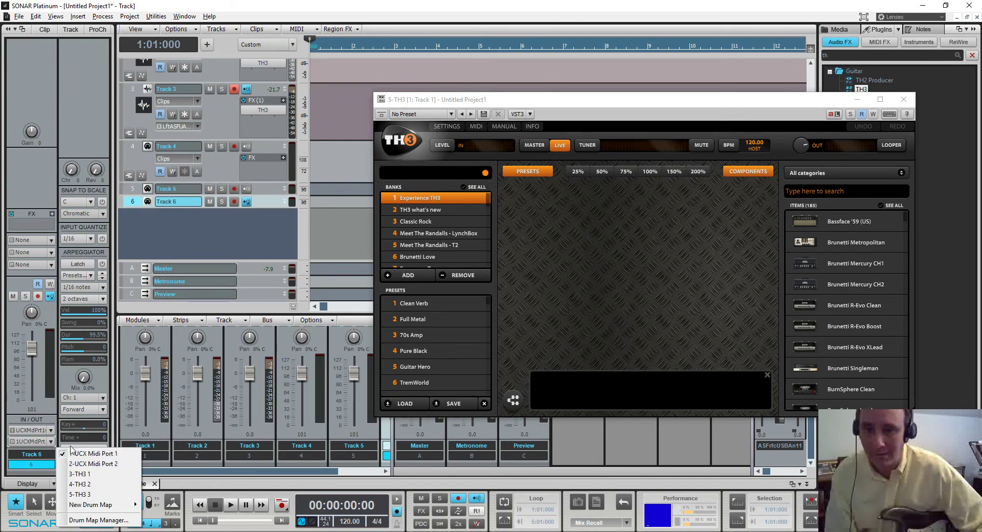
{"action": "left_click", "coordinate": [88, 494]}
{"action": "left_click", "coordinate": [646, 252]}
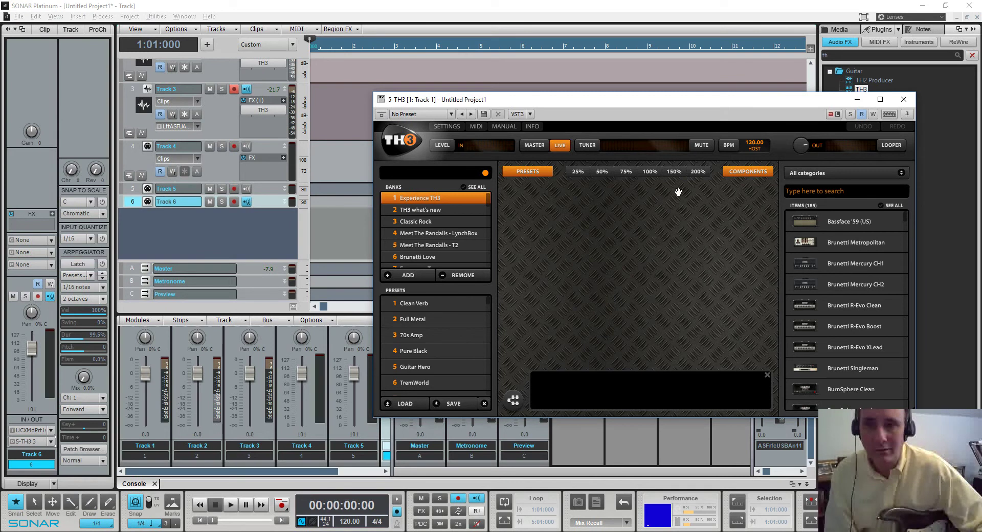
- Reopen Track 1's TH3 plugin window and show its Looper
{"action": "left_click", "coordinate": [268, 112]}
{"action": "double_click", "coordinate": [268, 112]}
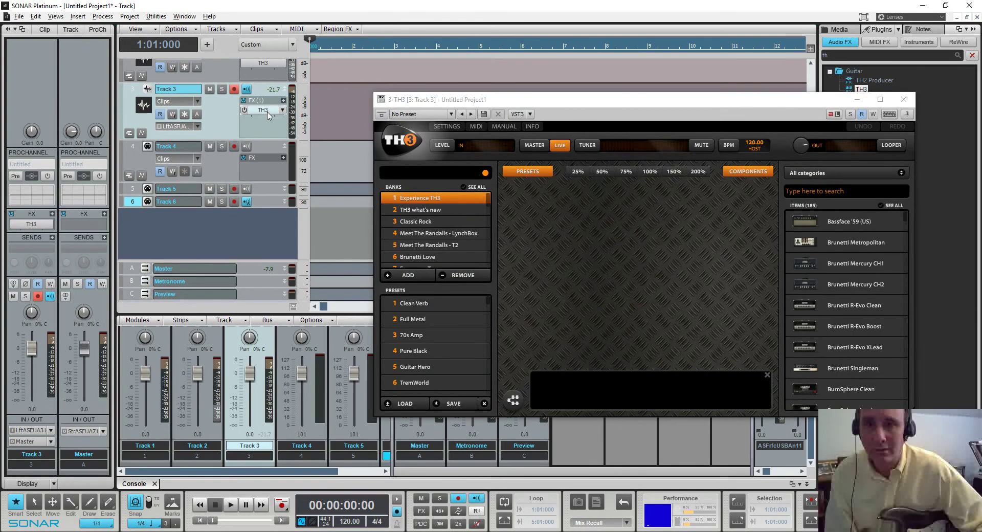
{"action": "scroll", "coordinate": [268, 113], "scroll_direction": "up", "scroll_amount": 3}
{"action": "double_click", "coordinate": [263, 86]}
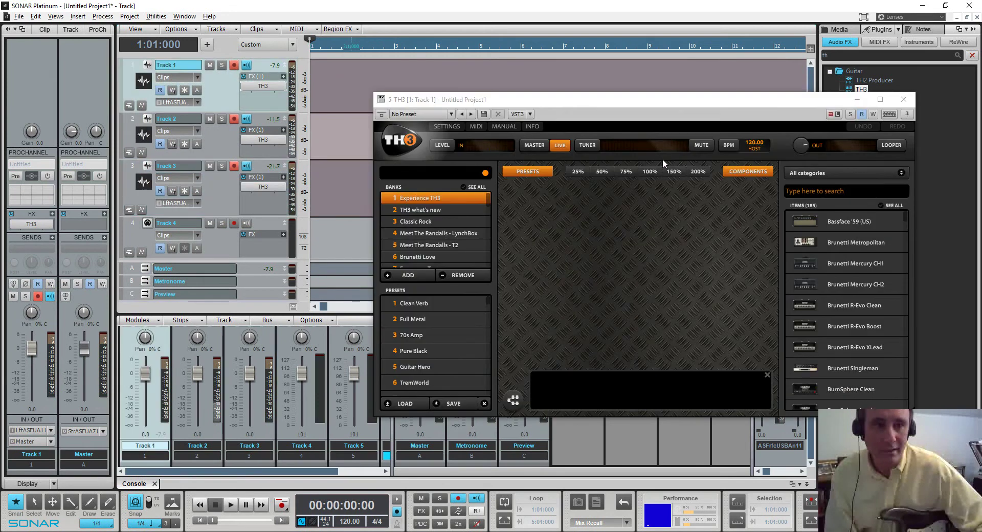
{"action": "left_click", "coordinate": [892, 145]}
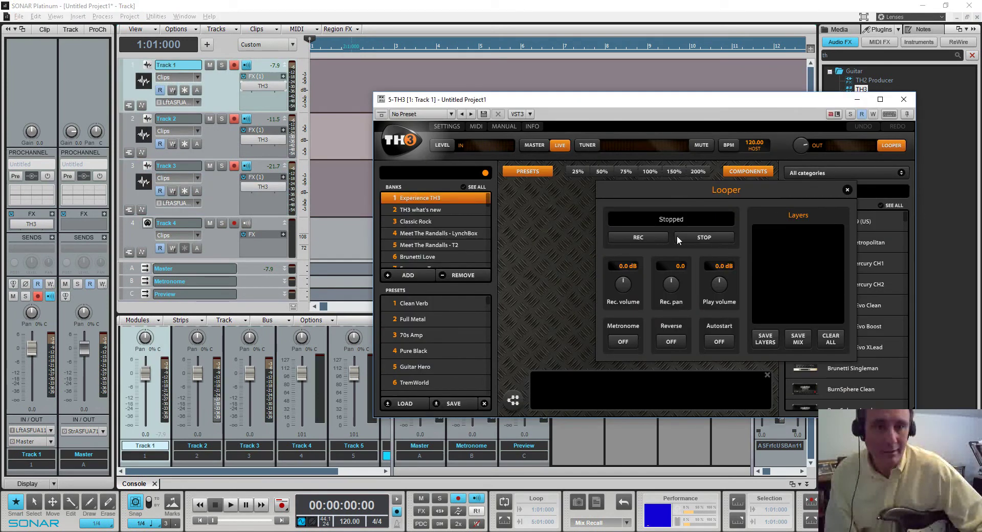
- MIDI-learn the looper's REC and STOP controls to the pedal
{"action": "right_click", "coordinate": [645, 237]}
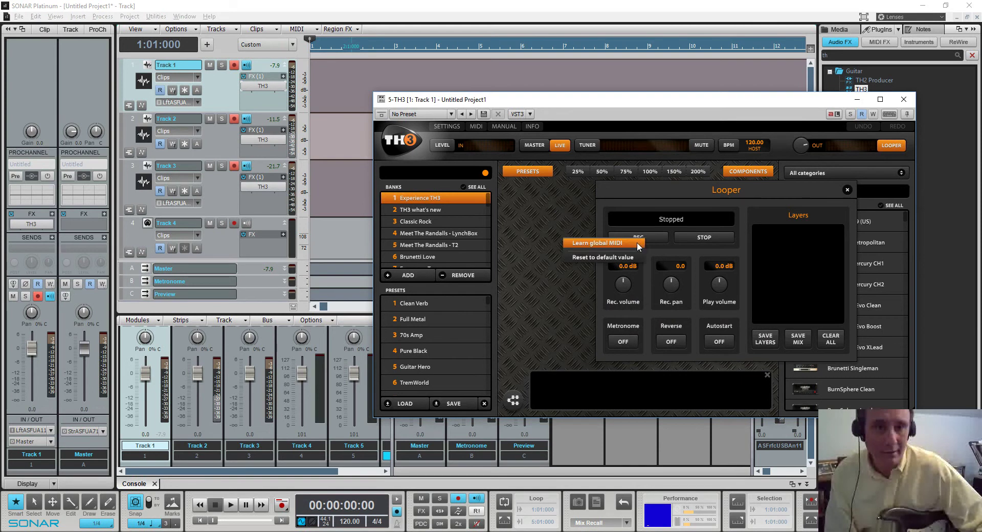
{"action": "left_click", "coordinate": [636, 241]}
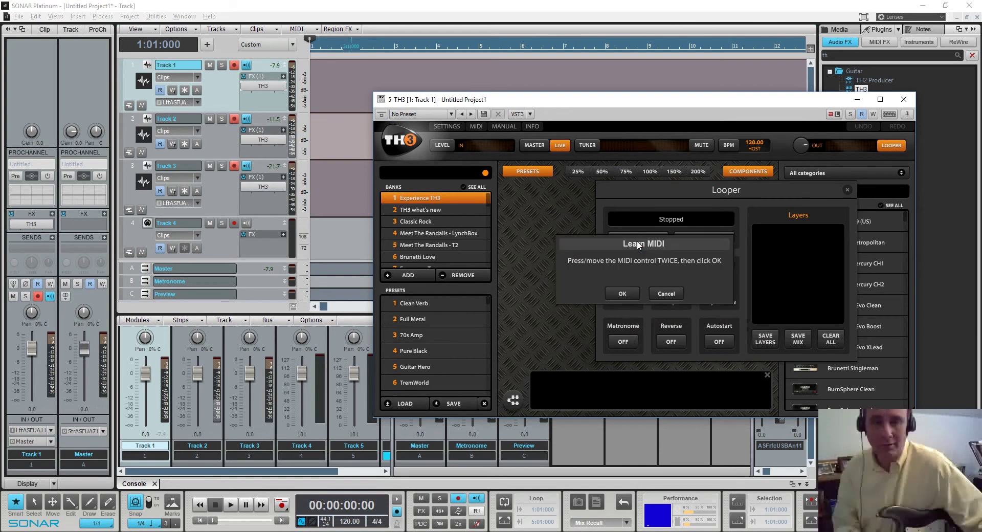
{"action": "left_click", "coordinate": [616, 294]}
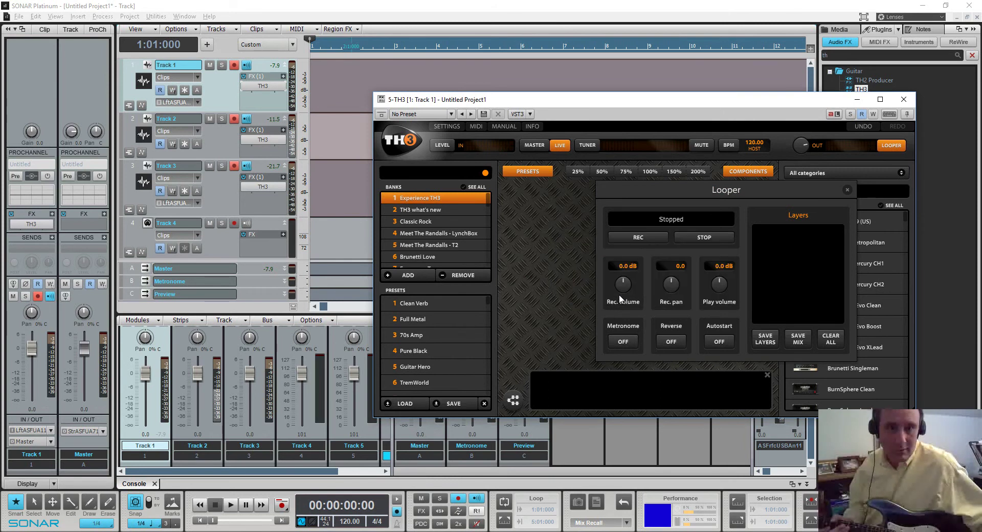
{"action": "right_click", "coordinate": [716, 238]}
{"action": "left_click", "coordinate": [713, 244]}
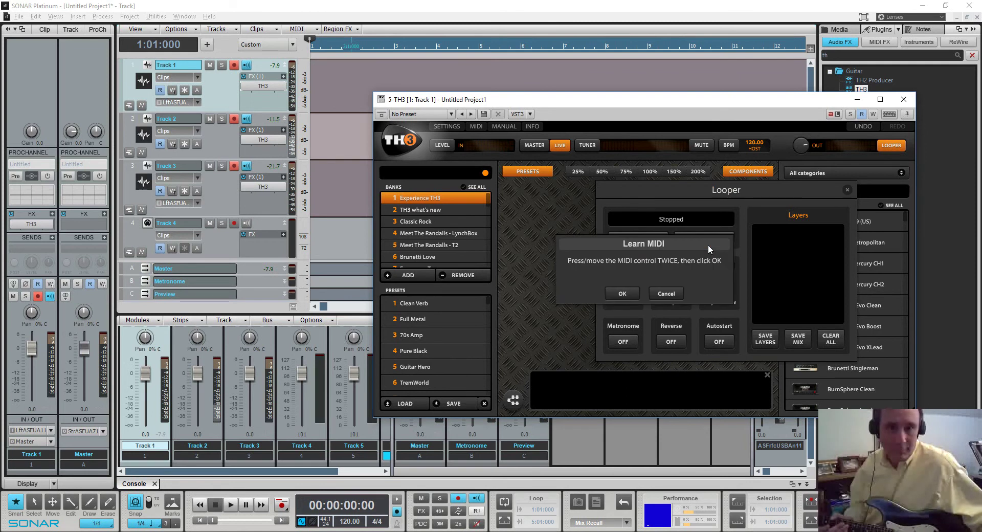
{"action": "left_click", "coordinate": [623, 293]}
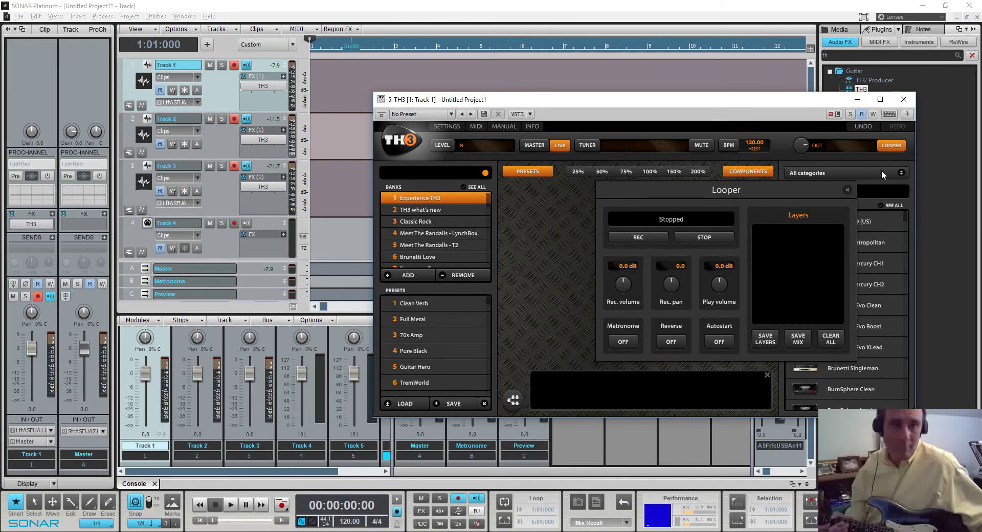
{"action": "double_click", "coordinate": [263, 140]}
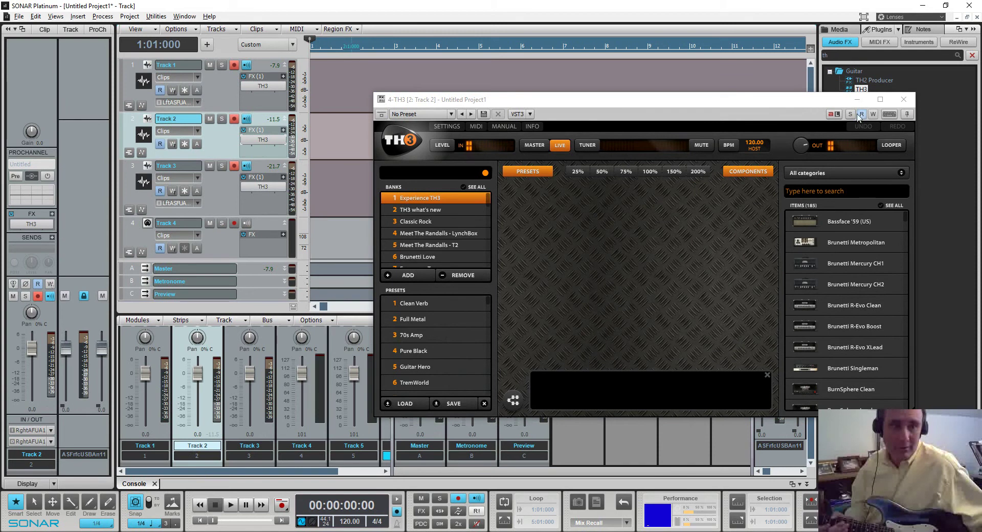
- Open Track 2's TH3 Looper and try Learn global MIDI on REC; no MIDI is received
{"action": "left_click", "coordinate": [888, 145]}
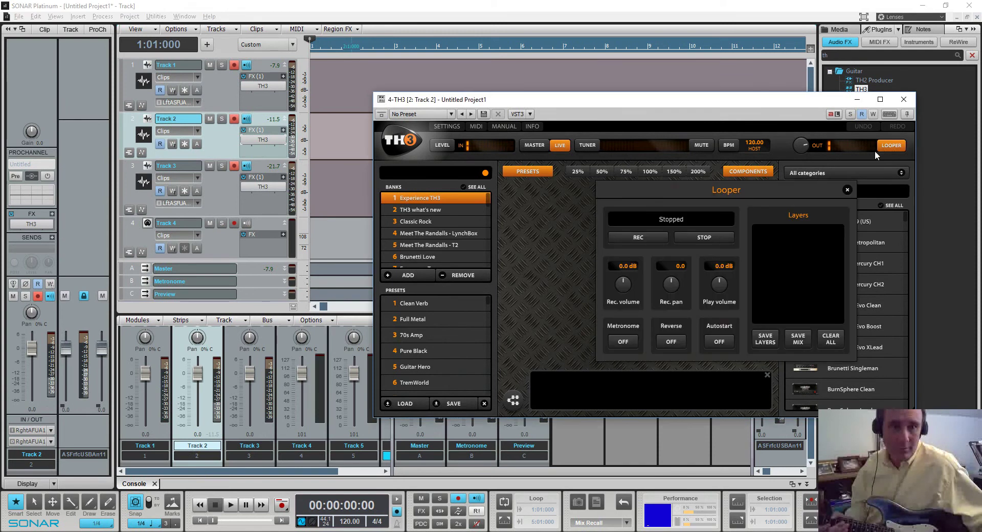
{"action": "right_click", "coordinate": [647, 237]}
{"action": "left_click", "coordinate": [637, 243]}
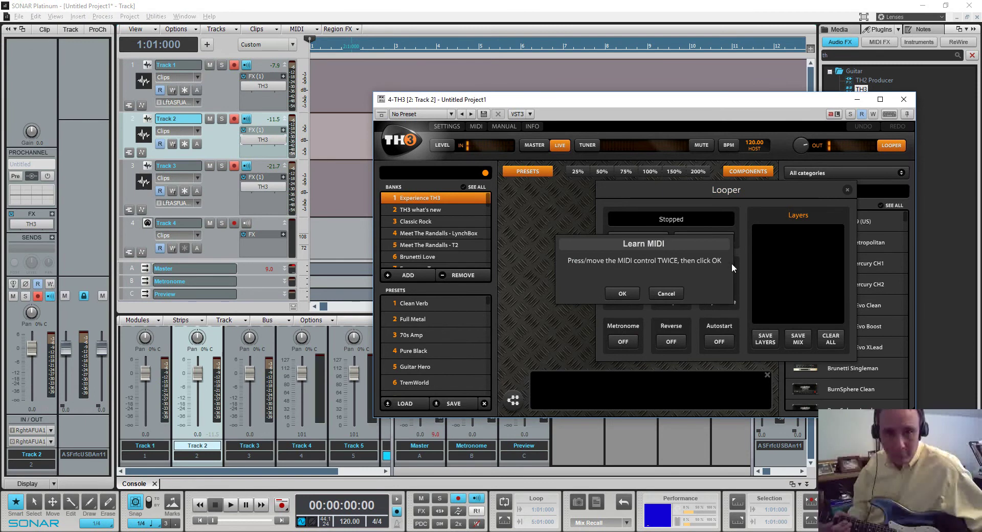
{"action": "left_click", "coordinate": [622, 293]}
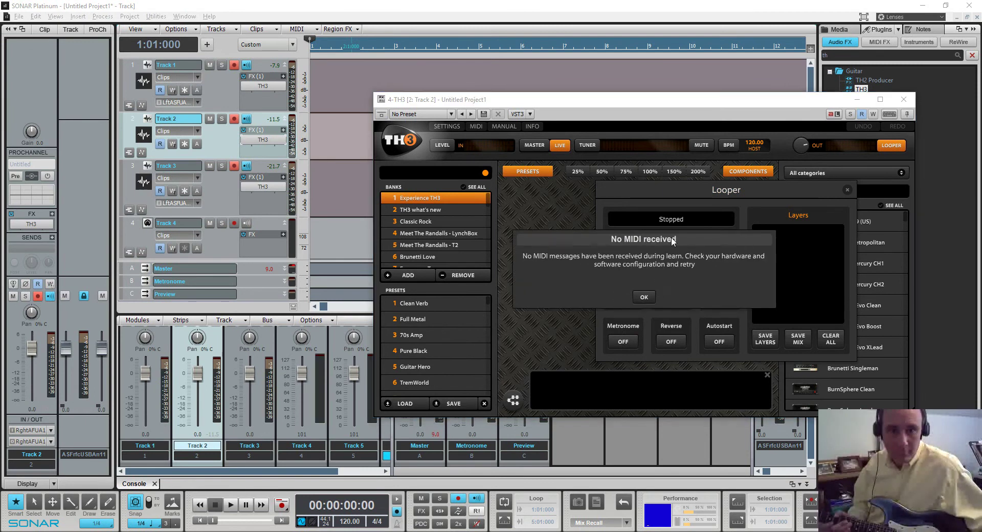
{"action": "left_click", "coordinate": [643, 298]}
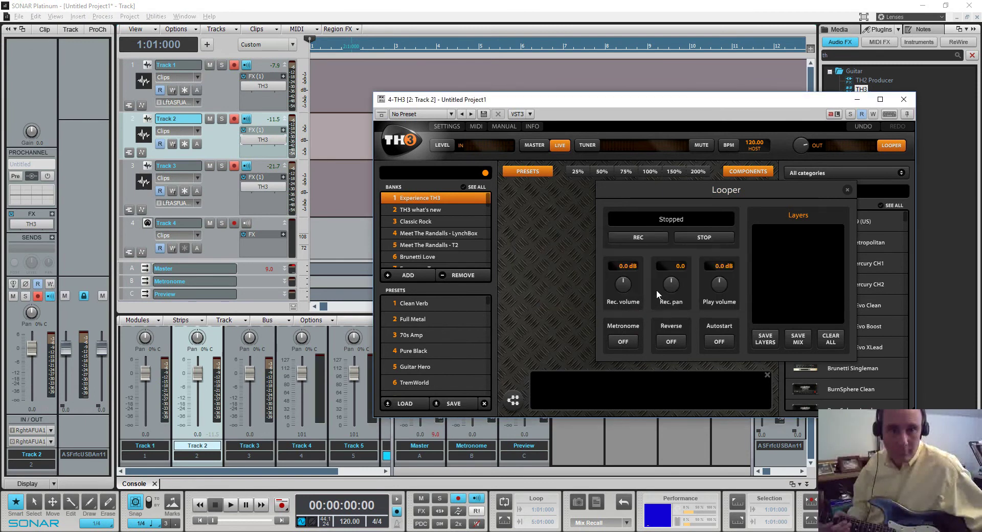
- Retry the REC MIDI learn, dismiss the no-MIDI warning again, then reopen Track 1's TH3
{"action": "right_click", "coordinate": [650, 237]}
{"action": "left_click", "coordinate": [640, 246]}
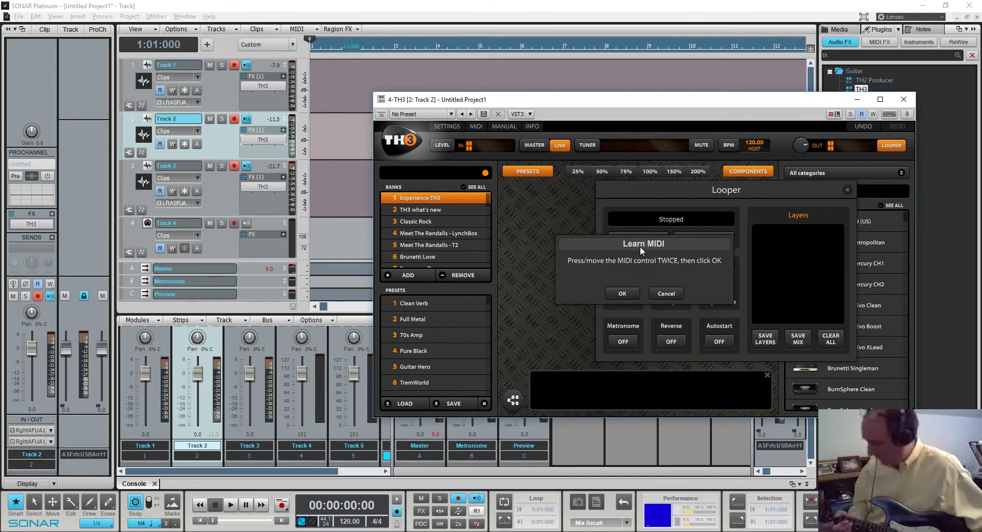
{"action": "left_click", "coordinate": [622, 293]}
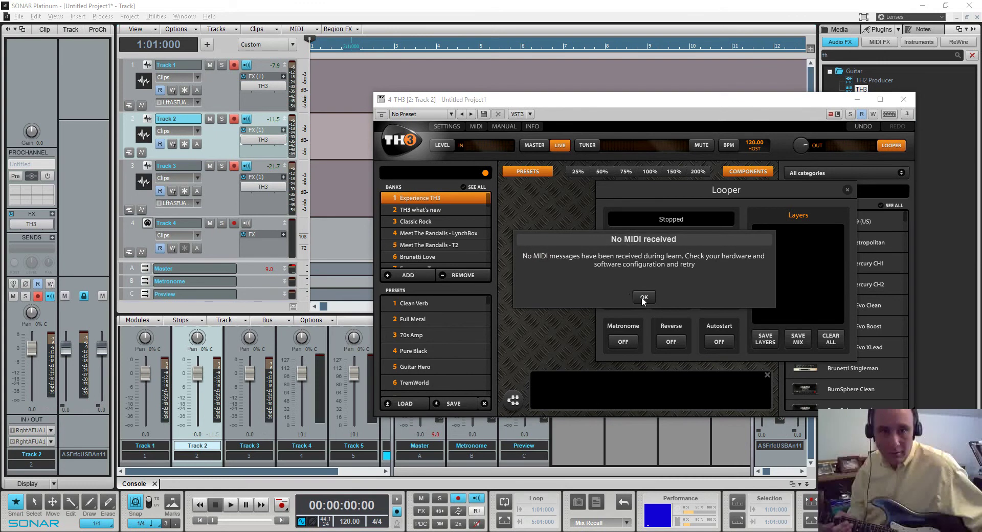
{"action": "left_click", "coordinate": [643, 298]}
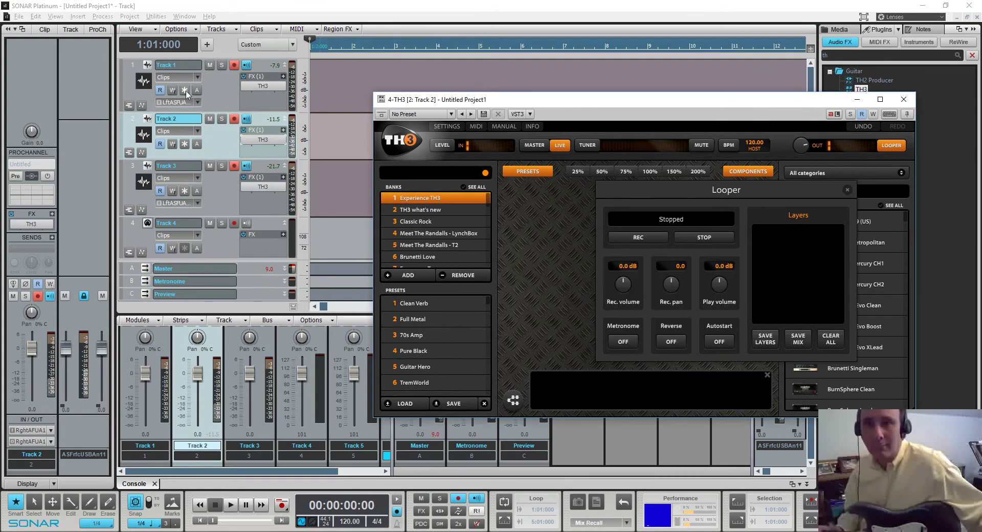
{"action": "left_click", "coordinate": [226, 102]}
{"action": "double_click", "coordinate": [267, 86]}
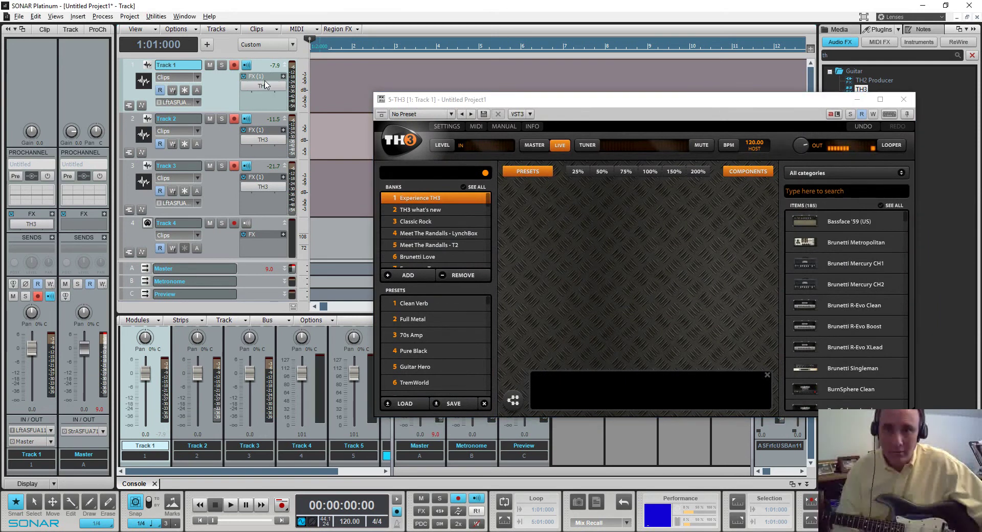
- Show Track 1's TH3 Looper and delete Layer 2 and Layer 1 from its Layers list
{"action": "left_click", "coordinate": [900, 146]}
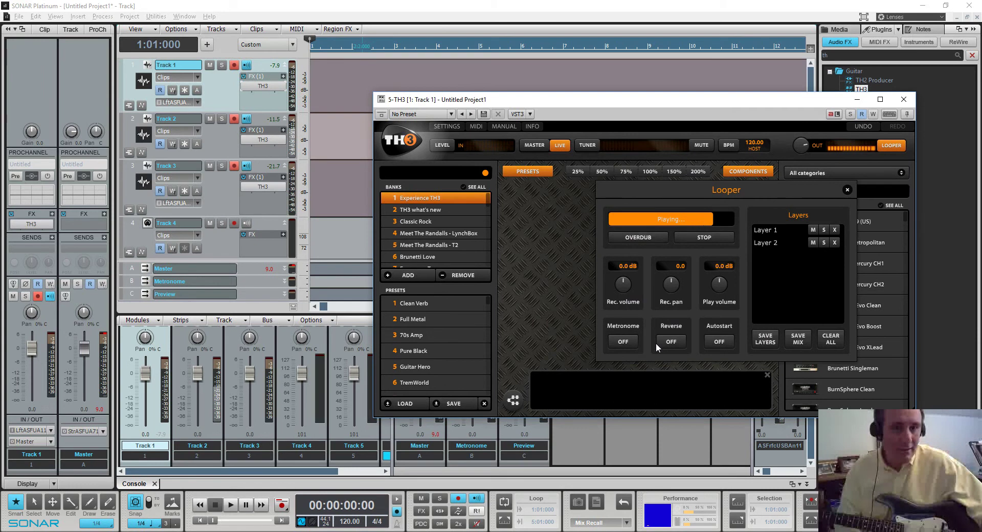
{"action": "left_click", "coordinate": [835, 230]}
{"action": "left_click", "coordinate": [836, 230]}
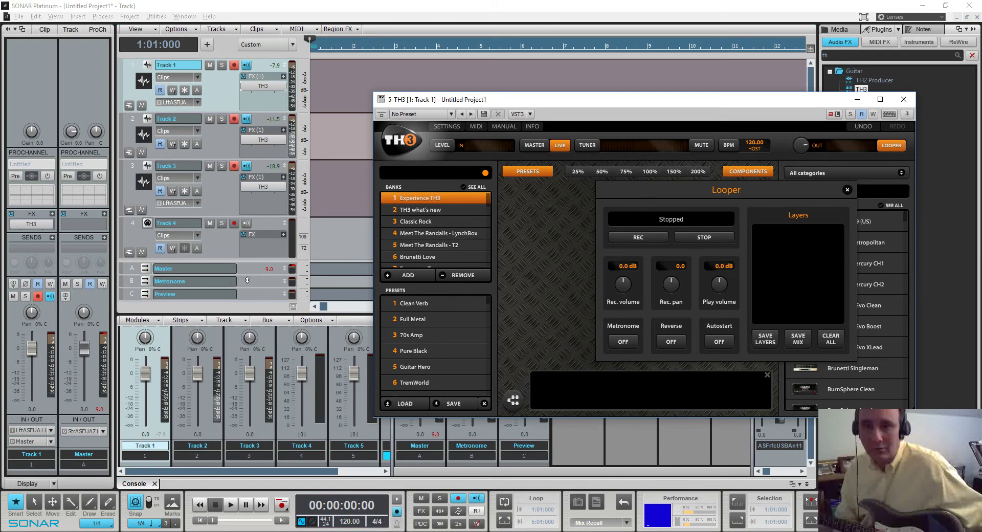
- Select Track 5 and check its MIDI output port, leaving it on 4-TH3 2
{"action": "left_click", "coordinate": [228, 250]}
{"action": "scroll", "coordinate": [227, 245], "scroll_direction": "down", "scroll_amount": 1}
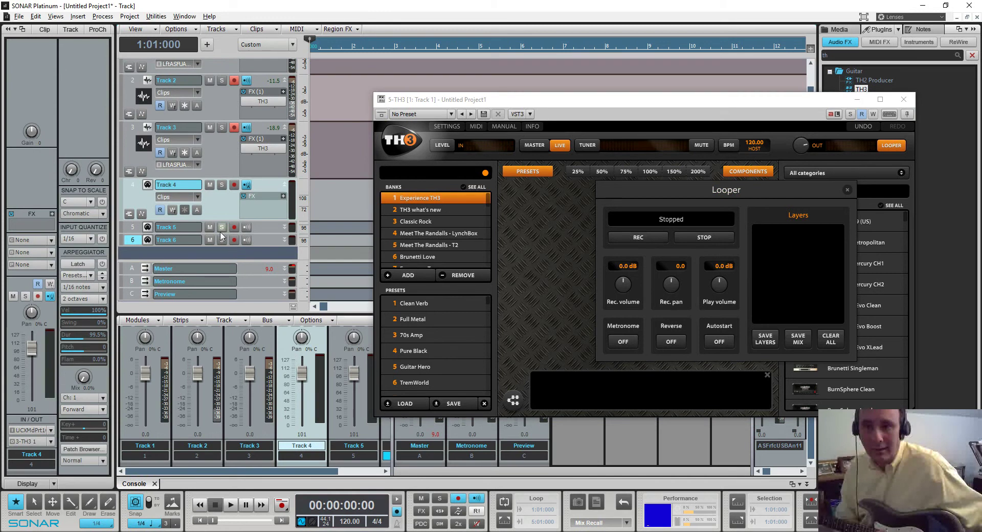
{"action": "left_click", "coordinate": [128, 229]}
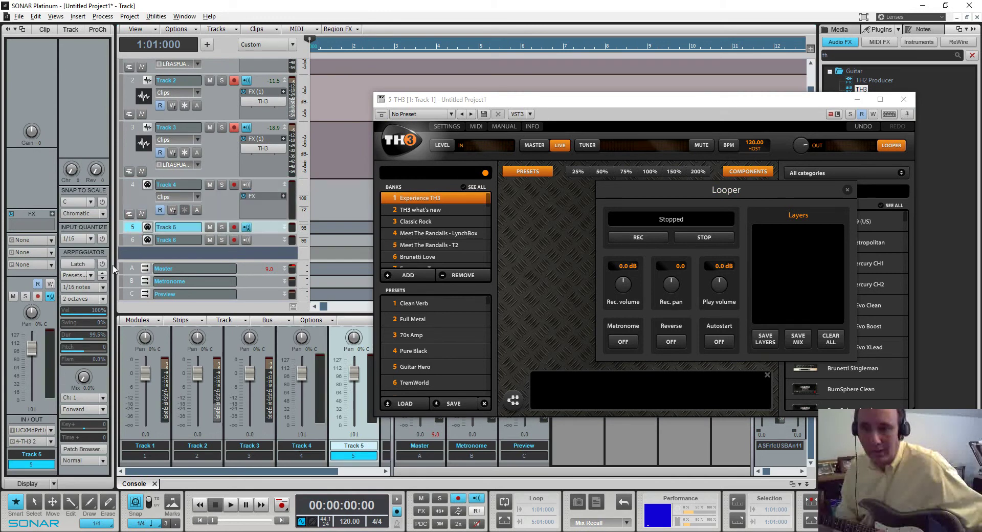
{"action": "left_click", "coordinate": [50, 442]}
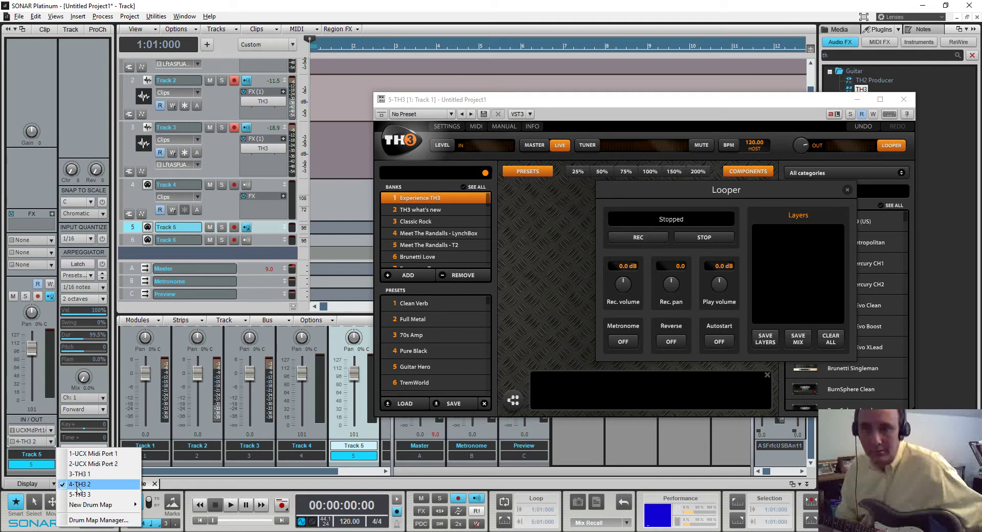
{"action": "left_click", "coordinate": [78, 484]}
- Bring Track 3 fully into view and make it the current track
{"action": "scroll", "coordinate": [153, 116], "scroll_direction": "up", "scroll_amount": 2}
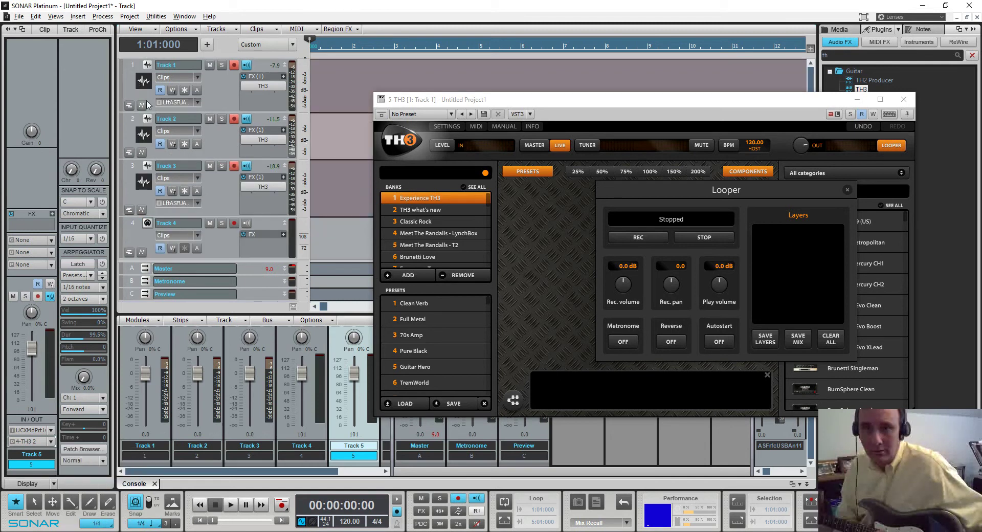
{"action": "left_click", "coordinate": [148, 100]}
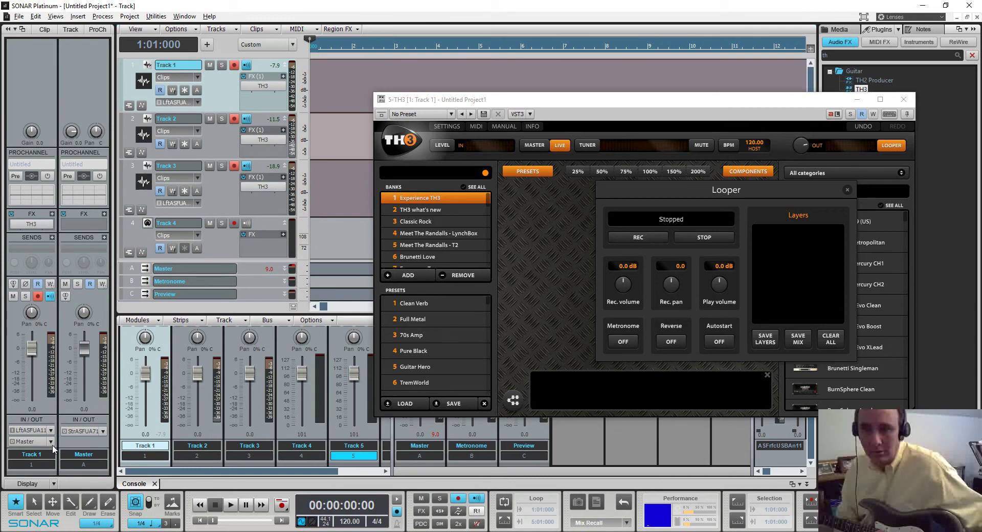
{"action": "left_click", "coordinate": [137, 236]}
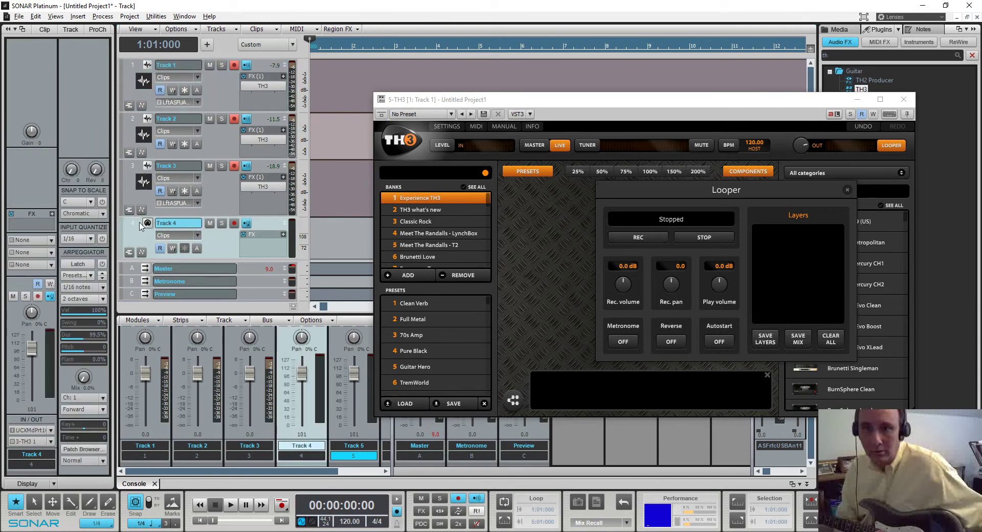
{"action": "scroll", "coordinate": [142, 226], "scroll_direction": "down", "scroll_amount": 3}
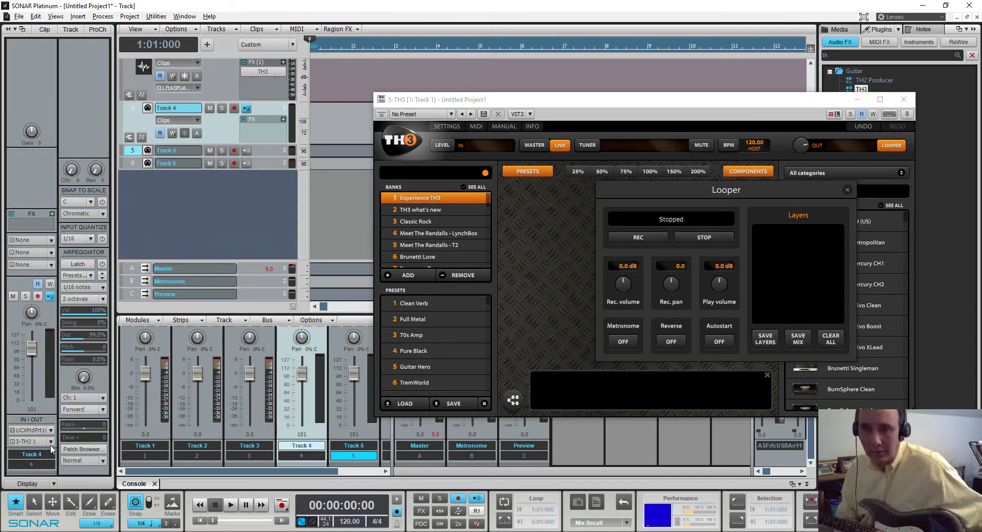
{"action": "left_click", "coordinate": [139, 166]}
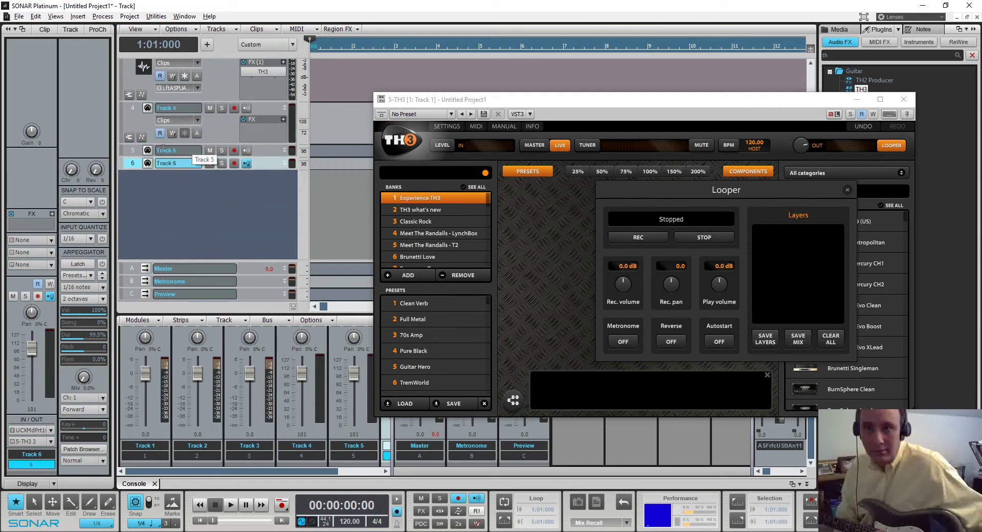
{"action": "left_click_drag", "start_coordinate": [252, 158], "coordinate": [254, 199]}
{"action": "left_click", "coordinate": [224, 87]}
- Open Track 2's TH3 Looper, try Learn global MIDI on REC, and dismiss the No MIDI received box
{"action": "scroll", "coordinate": [223, 87], "scroll_direction": "up", "scroll_amount": 1}
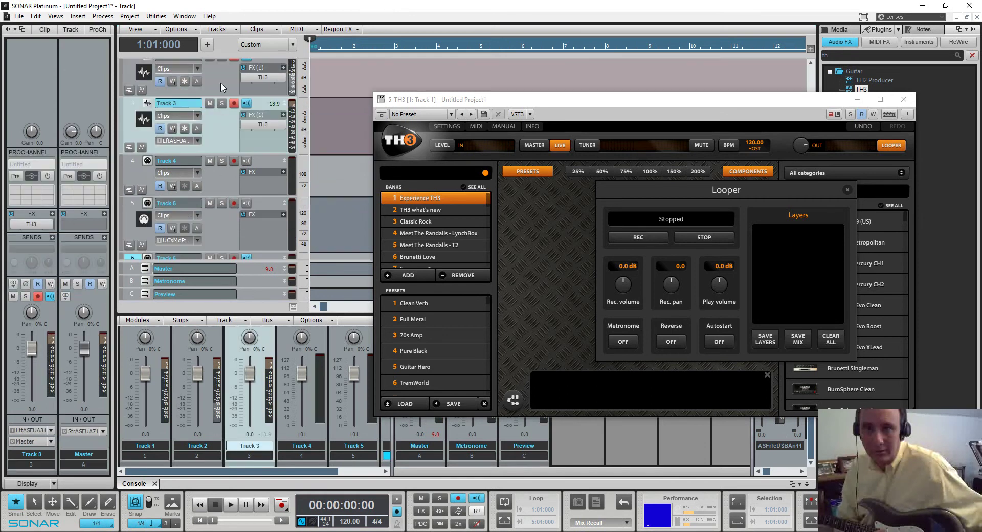
{"action": "double_click", "coordinate": [273, 84]}
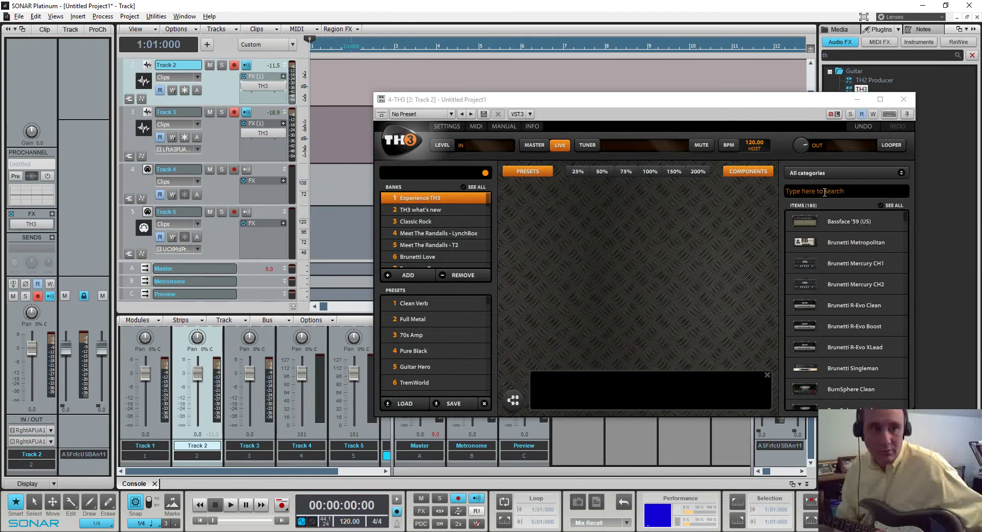
{"action": "left_click", "coordinate": [898, 146]}
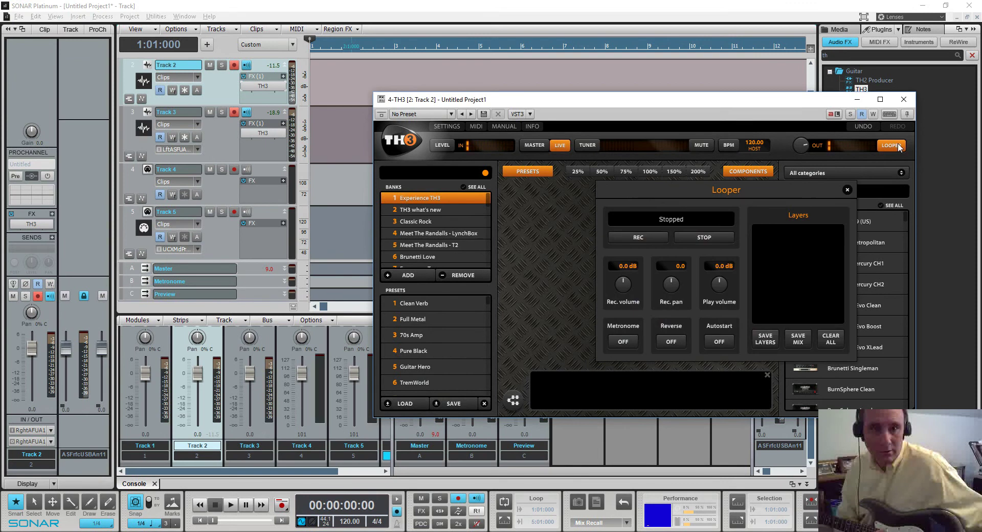
{"action": "right_click", "coordinate": [646, 238]}
{"action": "left_click", "coordinate": [638, 244]}
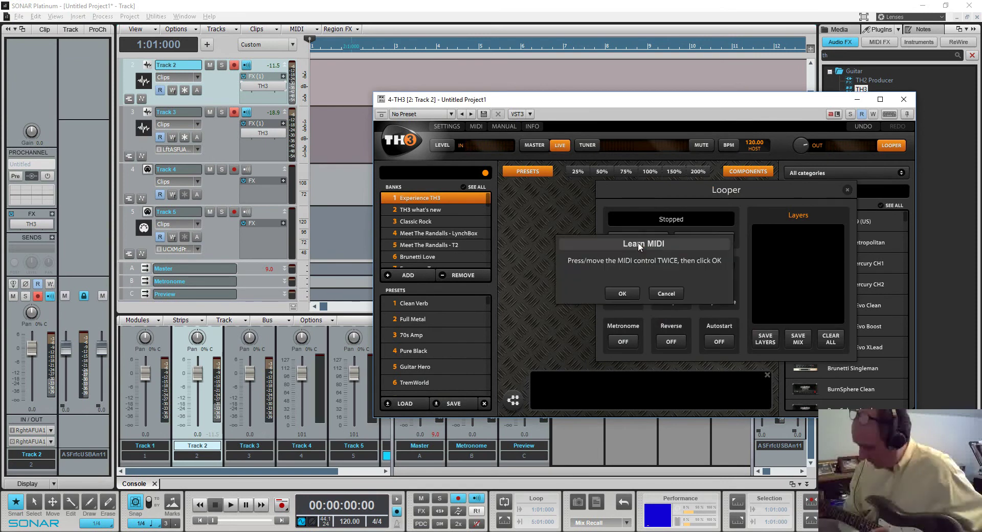
{"action": "left_click", "coordinate": [632, 293]}
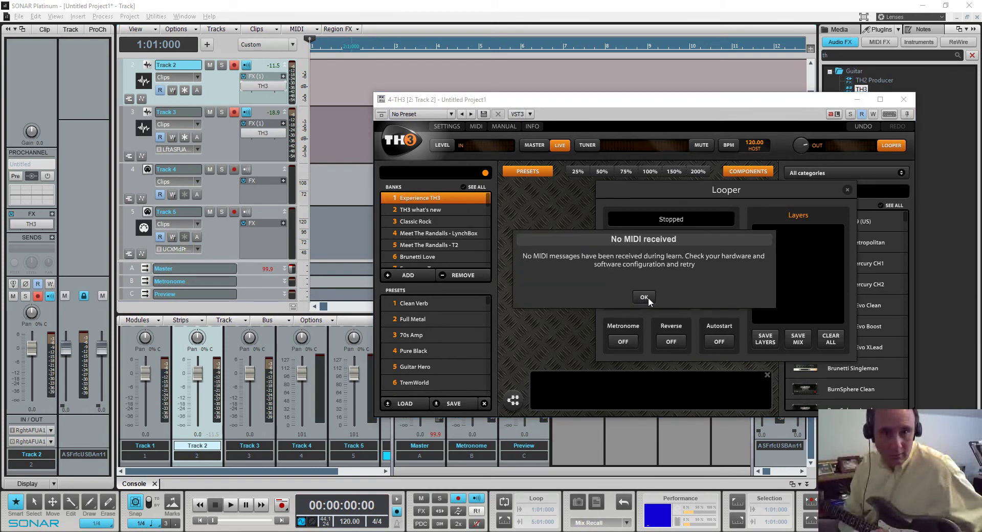
{"action": "left_click", "coordinate": [645, 298]}
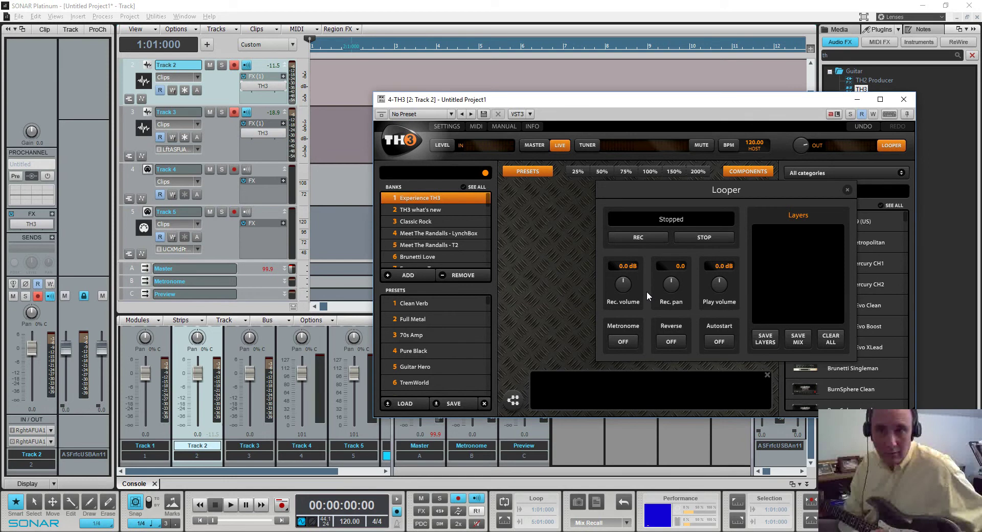
- Check Track 3's input source choices without changing them
{"action": "left_click", "coordinate": [214, 145]}
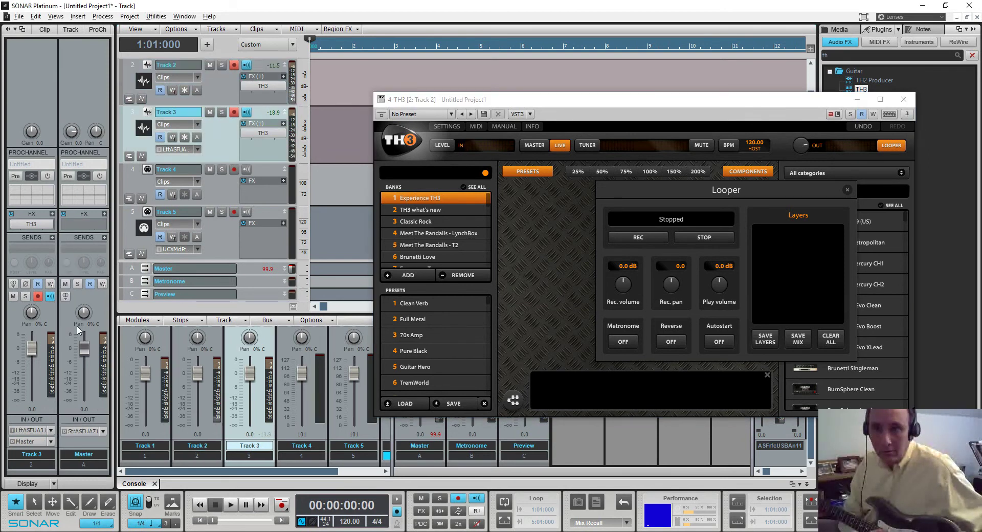
{"action": "left_click", "coordinate": [52, 432]}
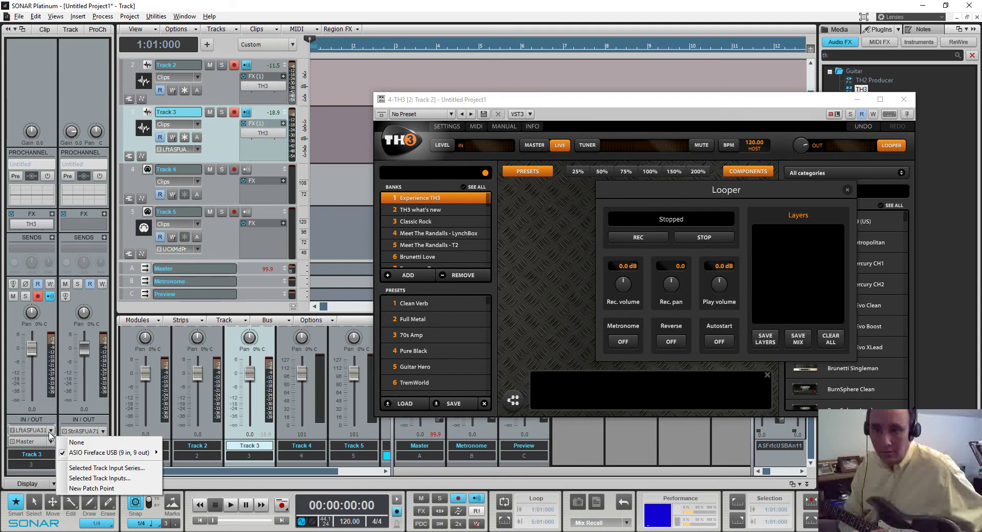
{"action": "left_click", "coordinate": [125, 198]}
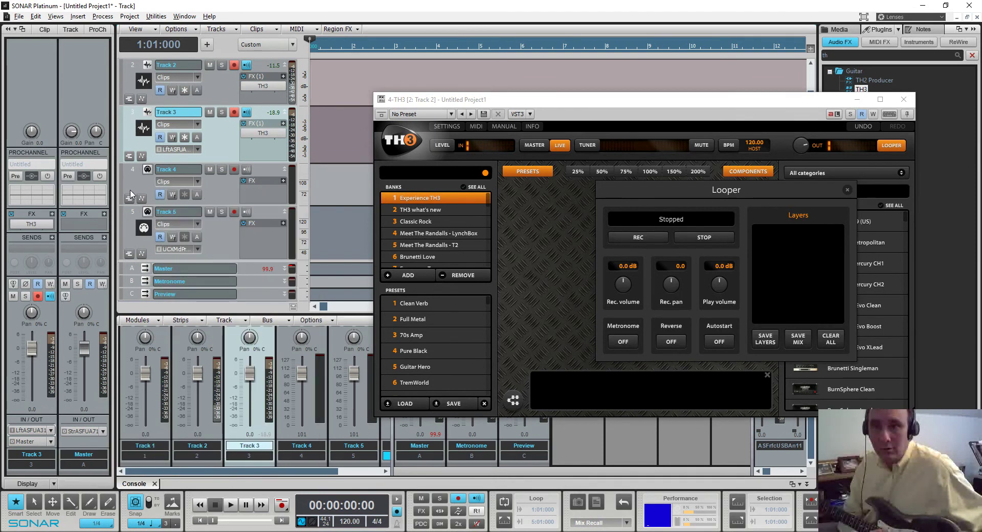
- Set Track 5's MIDI input to UCX Midi Port 1, MIDI Omni
{"action": "left_click", "coordinate": [132, 194]}
{"action": "scroll", "coordinate": [140, 127], "scroll_direction": "down", "scroll_amount": 2}
{"action": "left_click", "coordinate": [133, 114]}
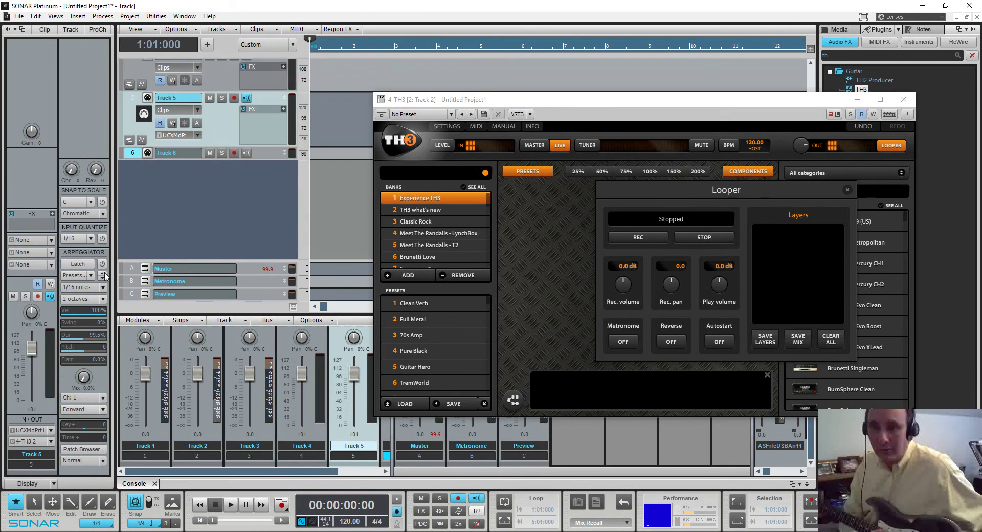
{"action": "left_click", "coordinate": [50, 431]}
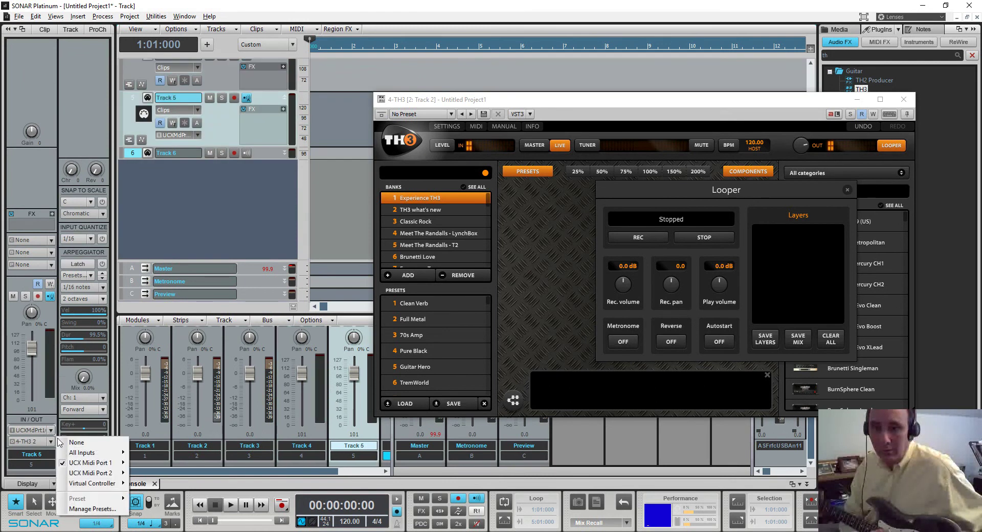
{"action": "mouse_move", "coordinate": [90, 463]}
{"action": "left_click", "coordinate": [171, 301]}
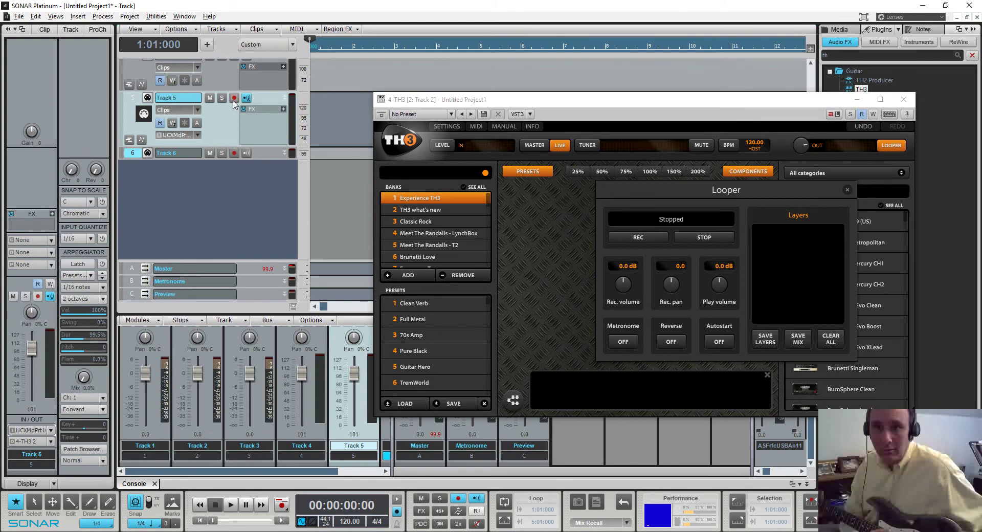
{"action": "scroll", "coordinate": [274, 169], "scroll_direction": "up", "scroll_amount": 1}
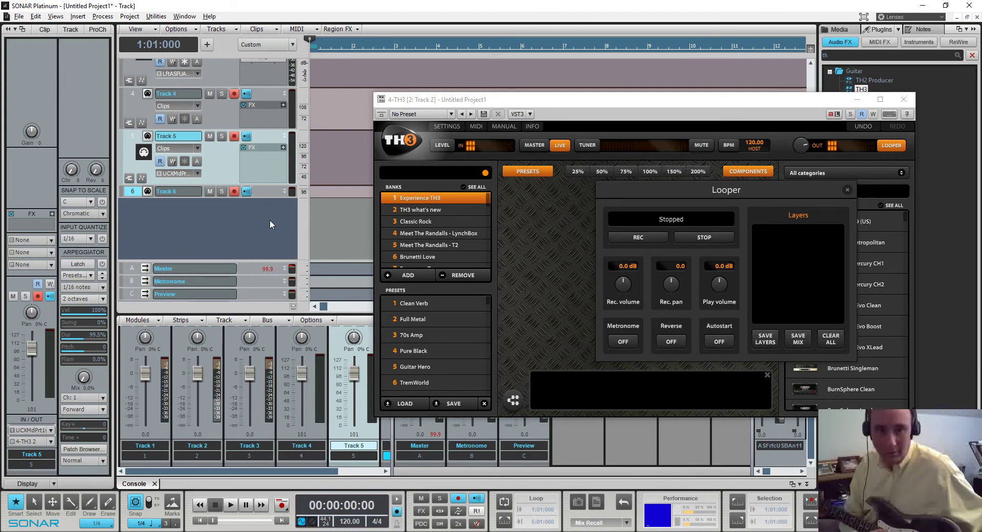
- MIDI-learn Track 2's looper REC and STOP controls to the pedal
{"action": "right_click", "coordinate": [647, 238]}
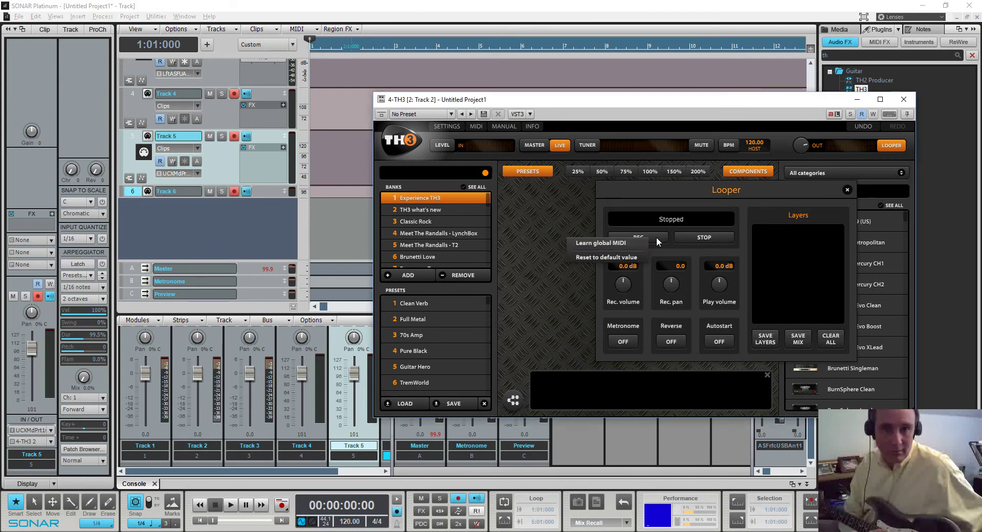
{"action": "left_click", "coordinate": [640, 243]}
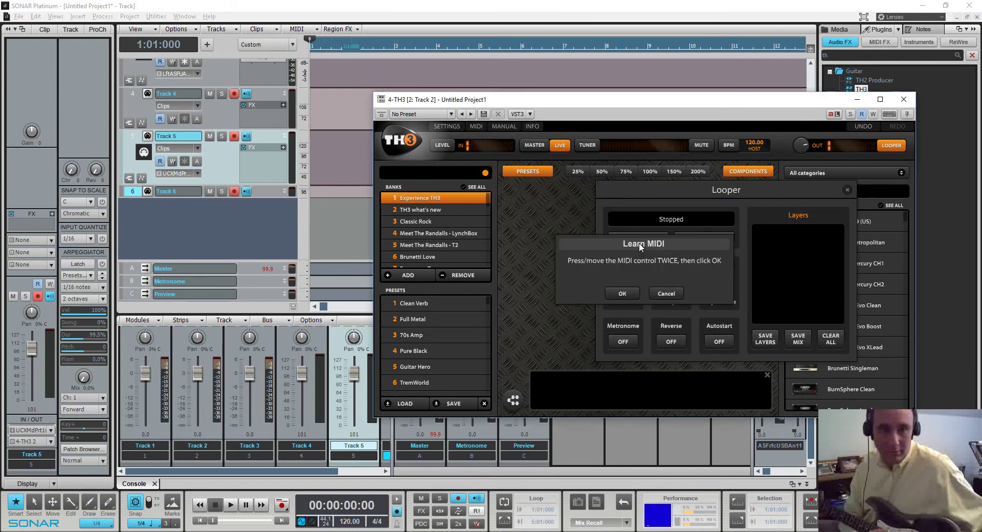
{"action": "left_click", "coordinate": [622, 294]}
{"action": "right_click", "coordinate": [699, 242]}
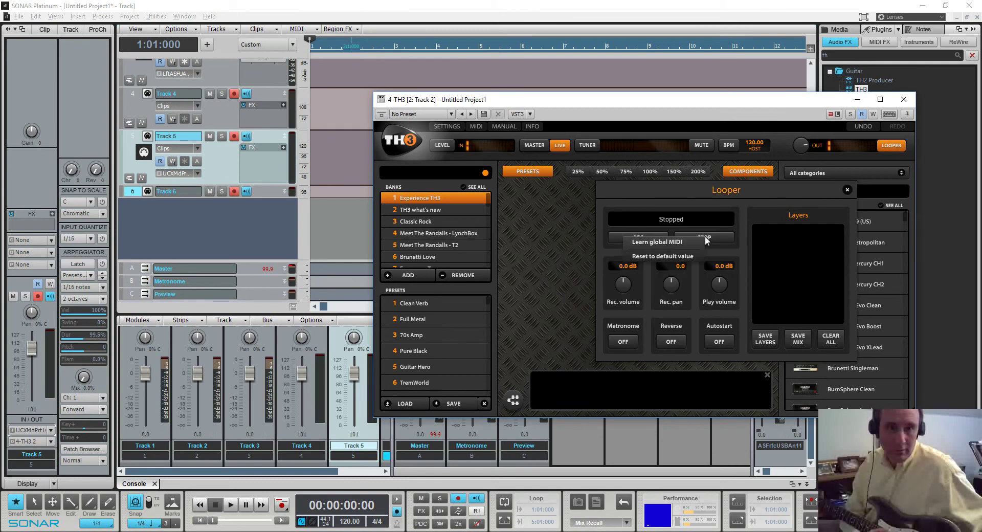
{"action": "left_click", "coordinate": [695, 244]}
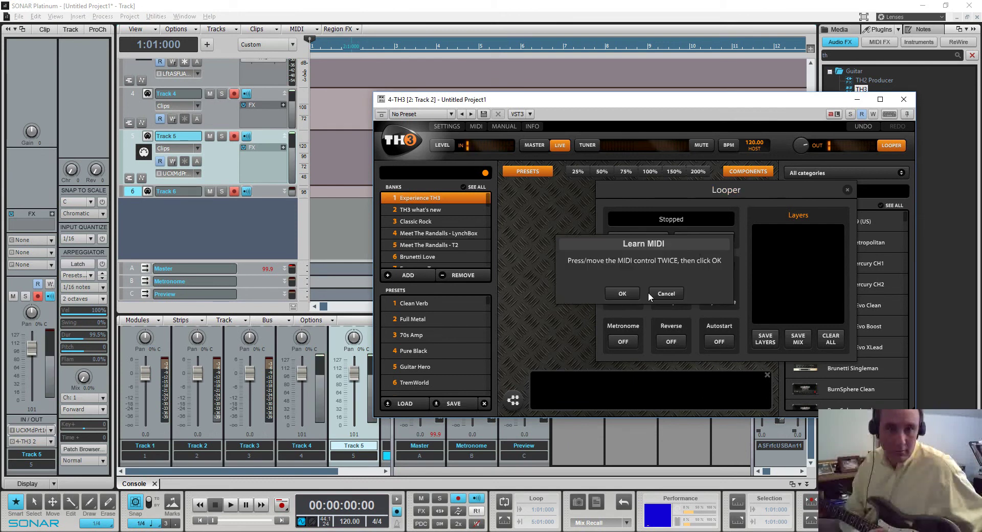
{"action": "left_click", "coordinate": [633, 294]}
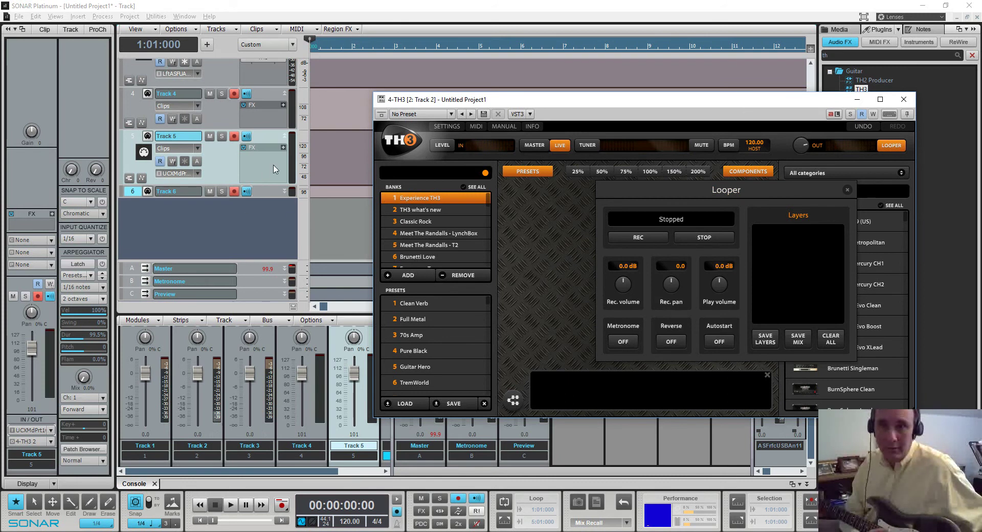
- Open Track 3's TH3 Looper, MIDI-learn its REC control to the pedal, and delete Layer 1
{"action": "scroll", "coordinate": [246, 74], "scroll_direction": "up", "scroll_amount": 1}
{"action": "double_click", "coordinate": [263, 86]}
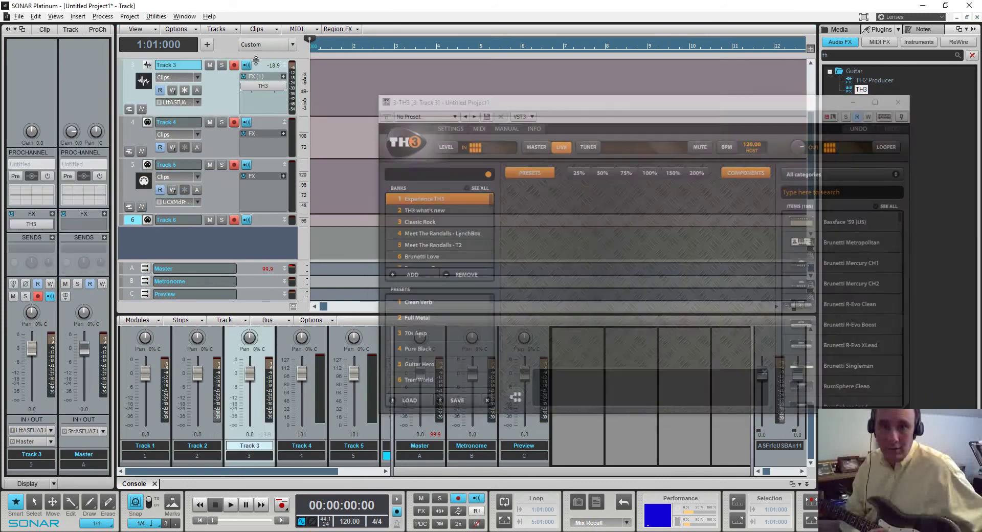
{"action": "left_click", "coordinate": [893, 144]}
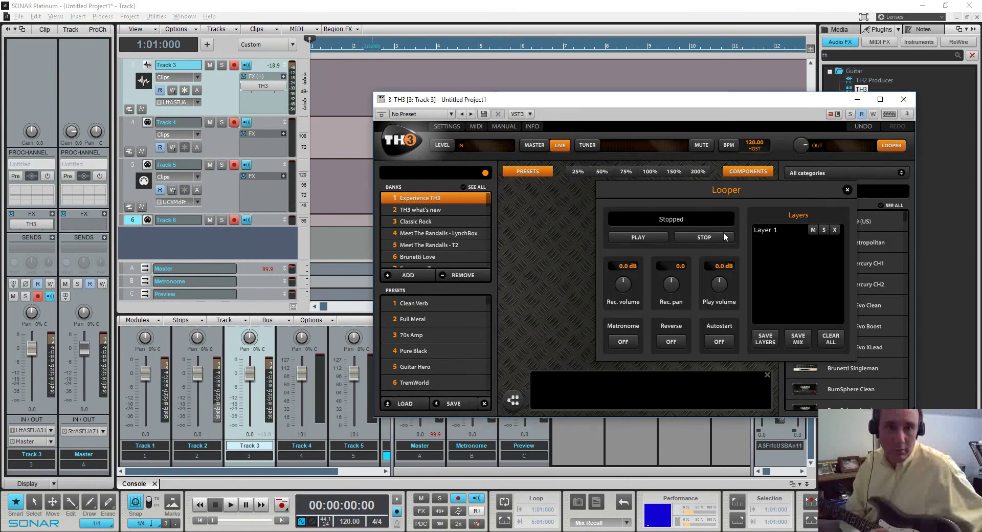
{"action": "right_click", "coordinate": [643, 233]}
{"action": "left_click", "coordinate": [643, 239]}
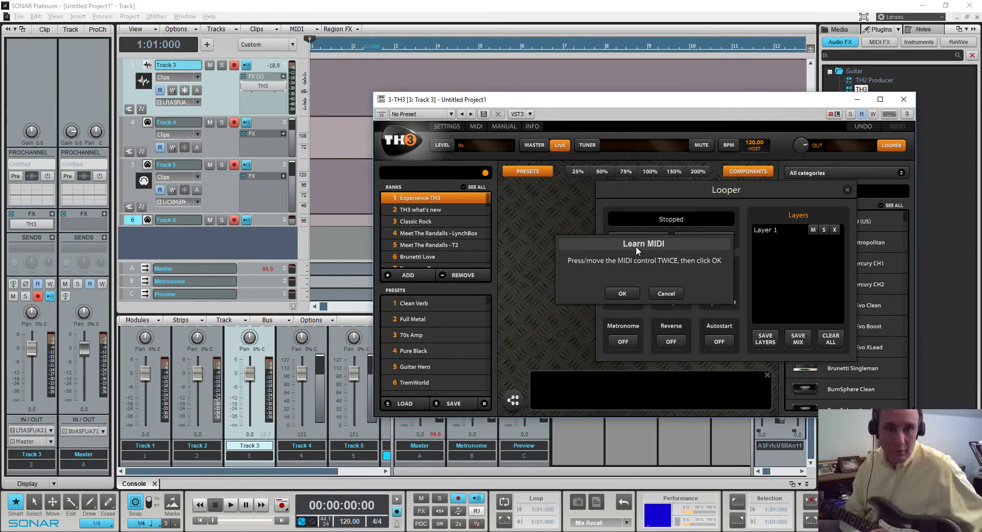
{"action": "left_click", "coordinate": [633, 295]}
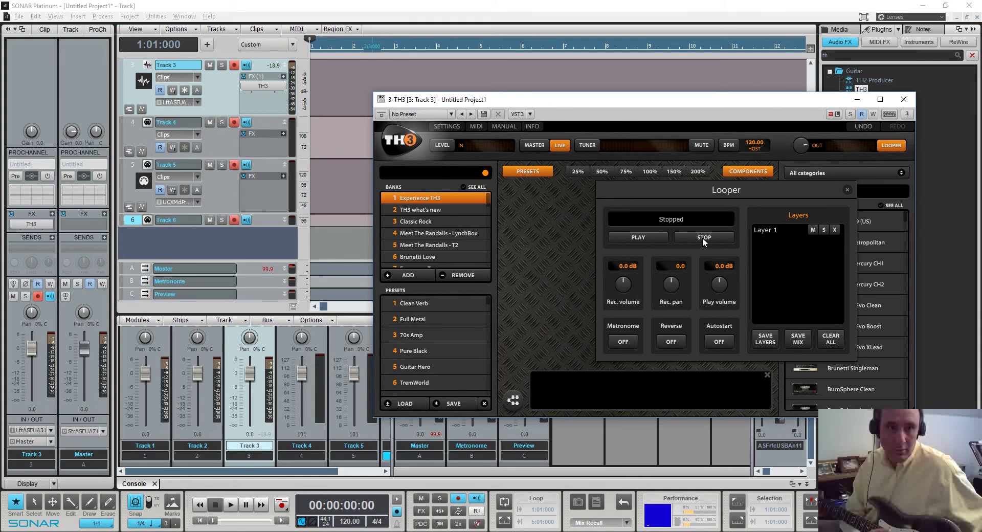
{"action": "left_click", "coordinate": [835, 230]}
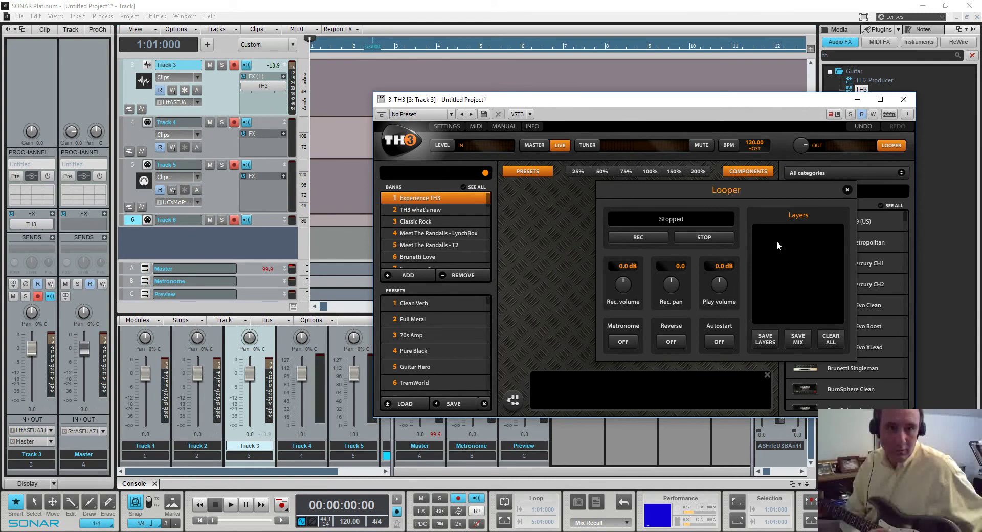
- MIDI-learn Track 3's looper STOP control to the pedal and move the TH3 window down-right
{"action": "right_click", "coordinate": [719, 238]}
{"action": "left_click", "coordinate": [702, 246]}
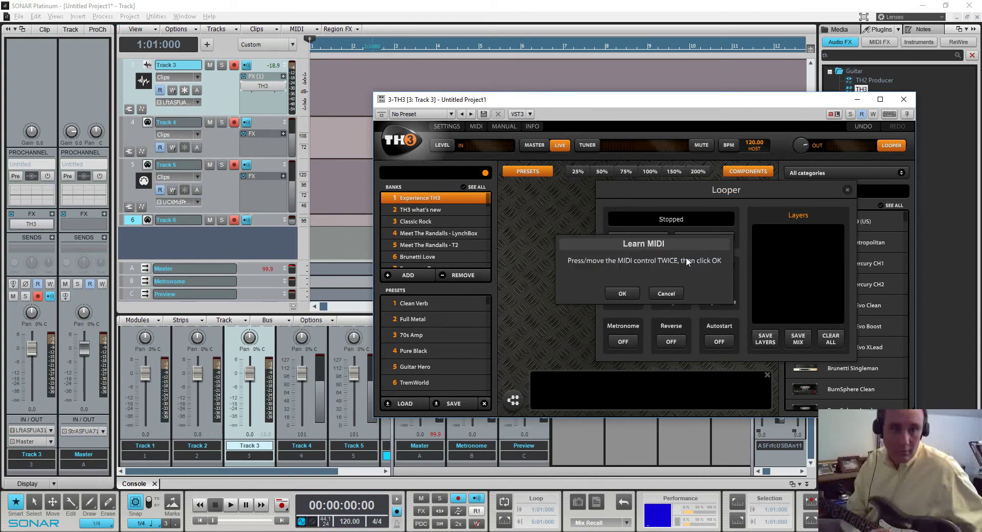
{"action": "left_click", "coordinate": [626, 293]}
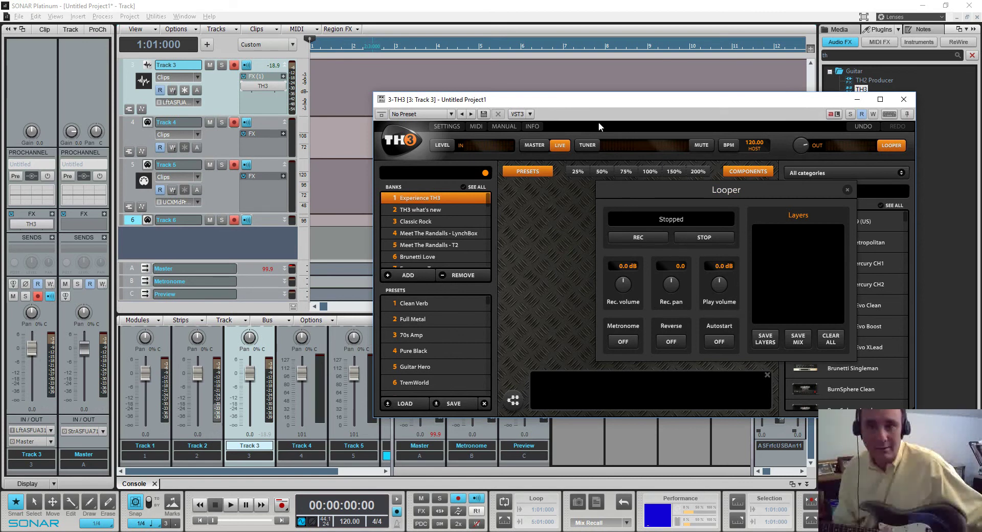
{"action": "left_click_drag", "start_coordinate": [606, 99], "coordinate": [657, 156]}
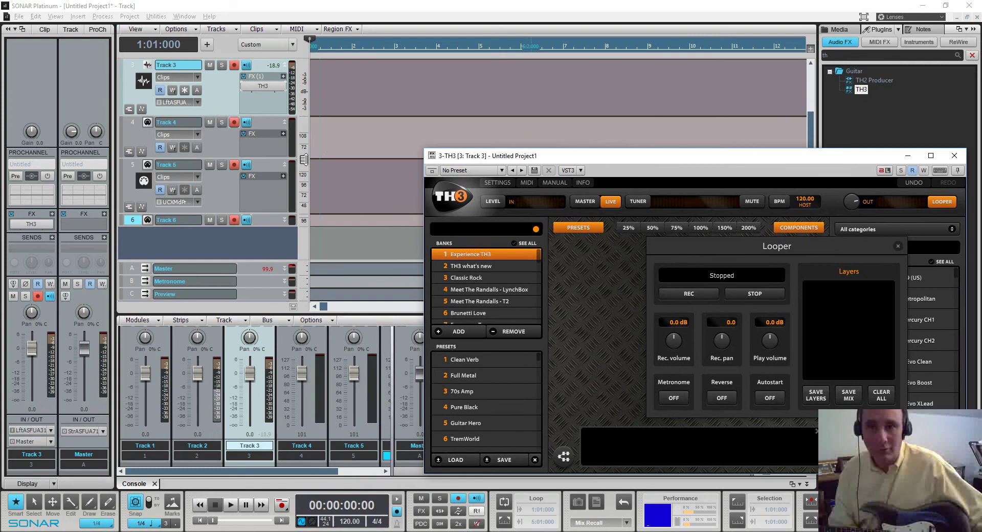
- Open the TH3 Loopers for Track 2 and Track 1
{"action": "left_click", "coordinate": [230, 147]}
{"action": "scroll", "coordinate": [230, 144], "scroll_direction": "up", "scroll_amount": 2}
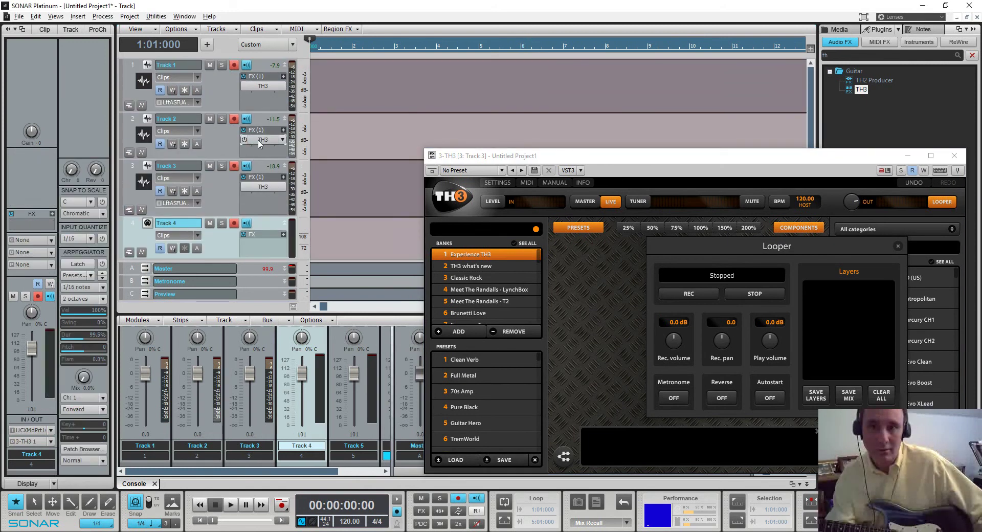
{"action": "double_click", "coordinate": [260, 144]}
{"action": "left_click_drag", "start_coordinate": [698, 108], "coordinate": [390, 159]}
{"action": "left_click", "coordinate": [591, 198]}
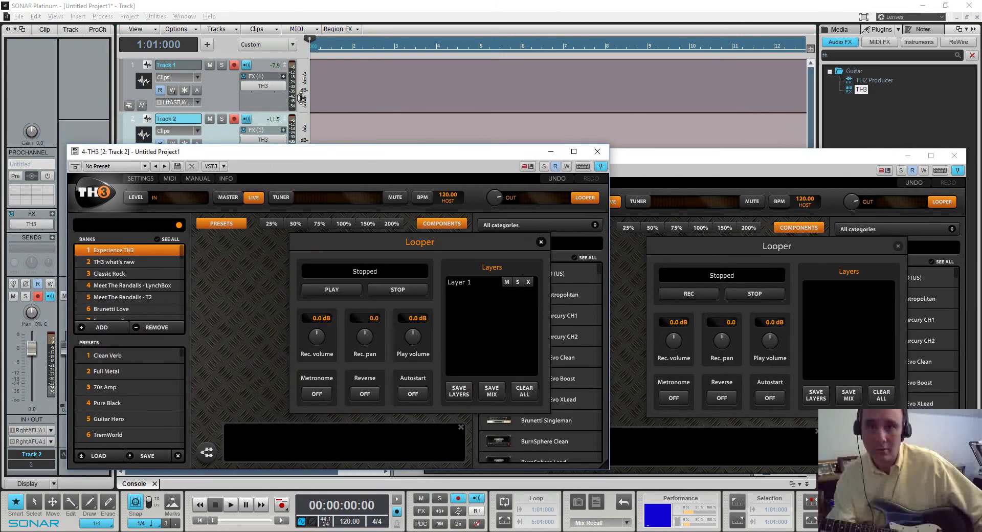
{"action": "double_click", "coordinate": [275, 85]}
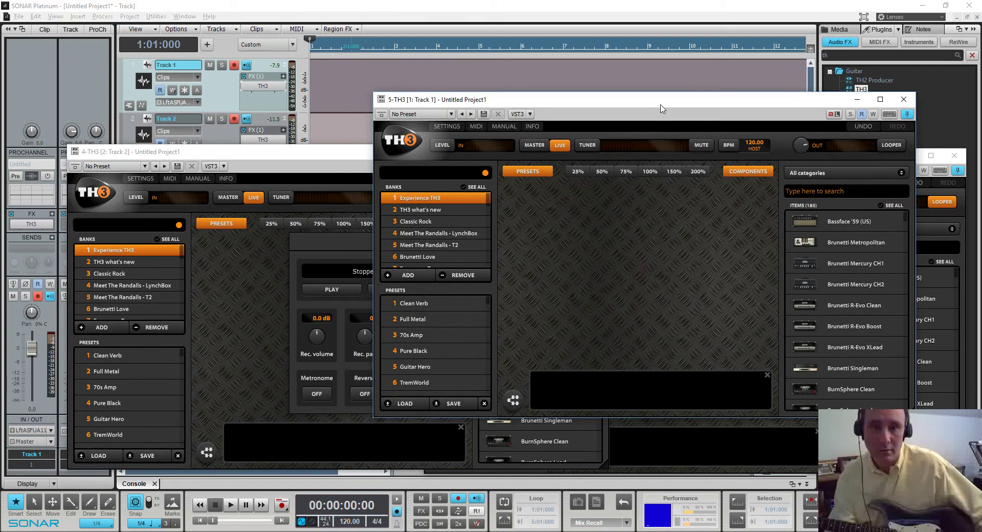
{"action": "left_click_drag", "start_coordinate": [847, 100], "coordinate": [743, 45]}
{"action": "left_click", "coordinate": [788, 93]}
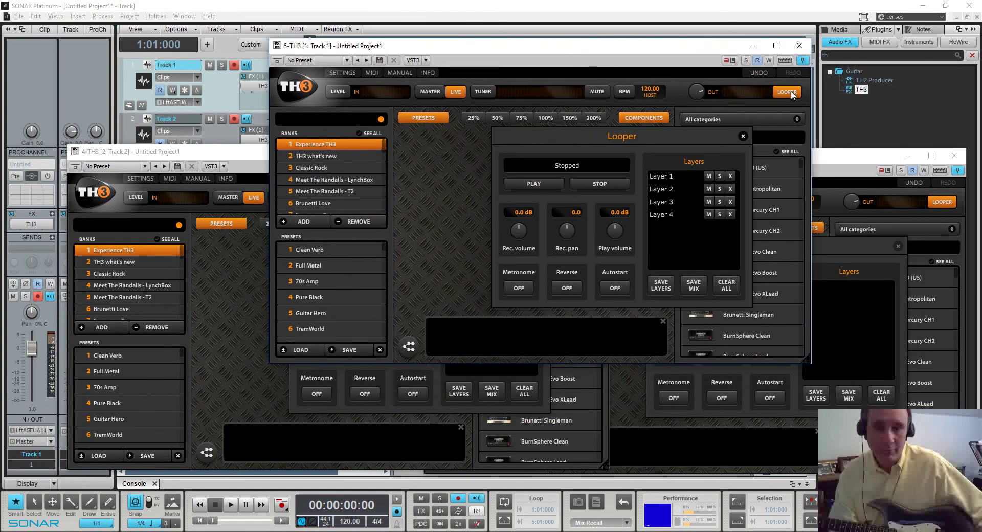
- Rearrange the three TH3 windows so every looper and its layers are visible
{"action": "left_click", "coordinate": [267, 411]}
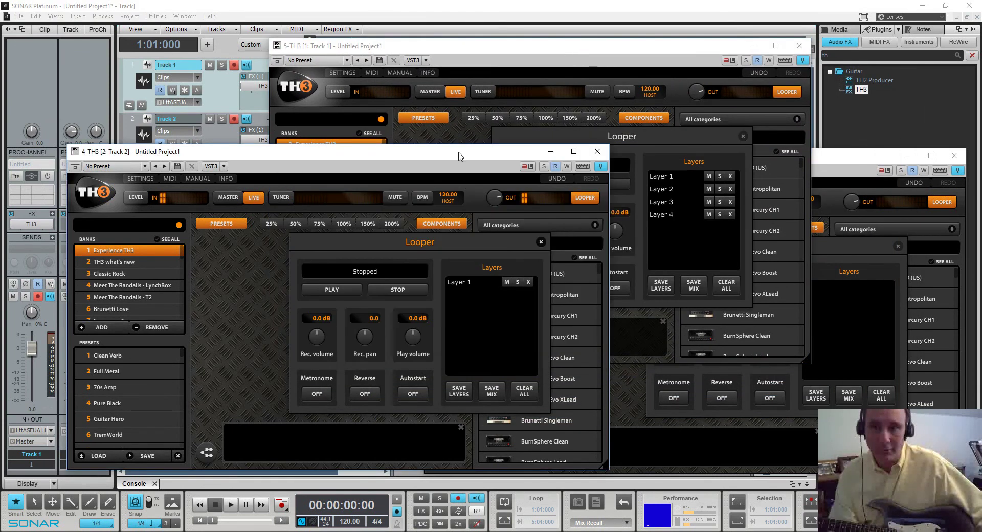
{"action": "left_click_drag", "start_coordinate": [459, 153], "coordinate": [178, 208]}
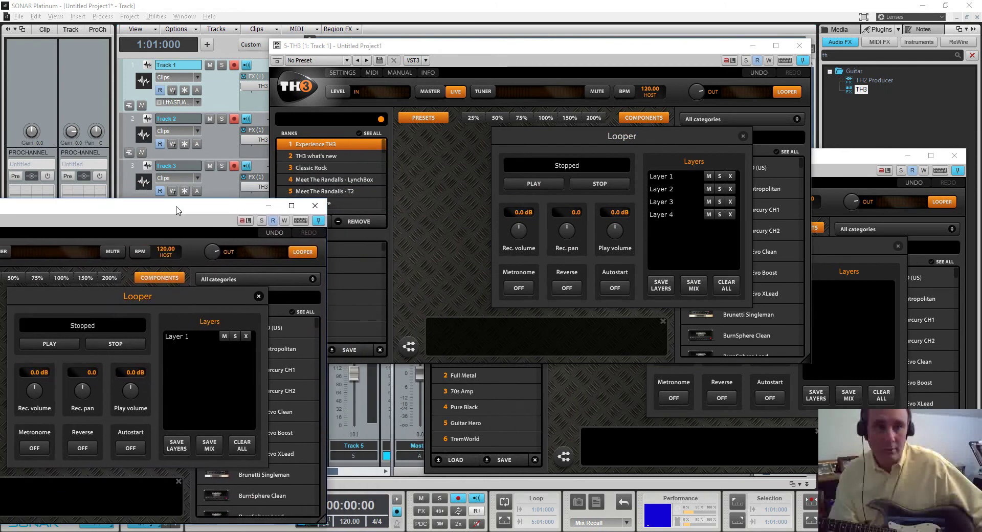
{"action": "left_click_drag", "start_coordinate": [703, 52], "coordinate": [579, 58]}
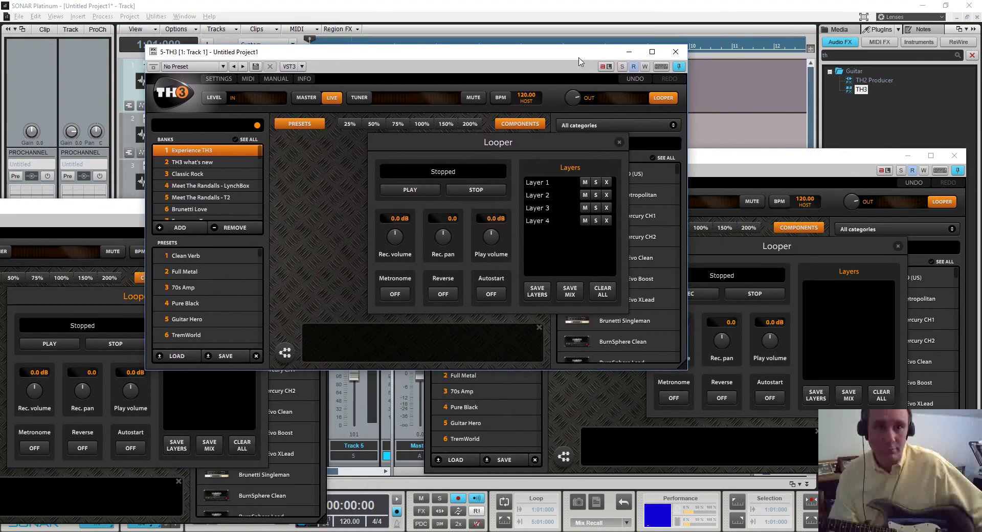
{"action": "left_click", "coordinate": [850, 177]}
{"action": "left_click_drag", "start_coordinate": [807, 163], "coordinate": [857, 191]}
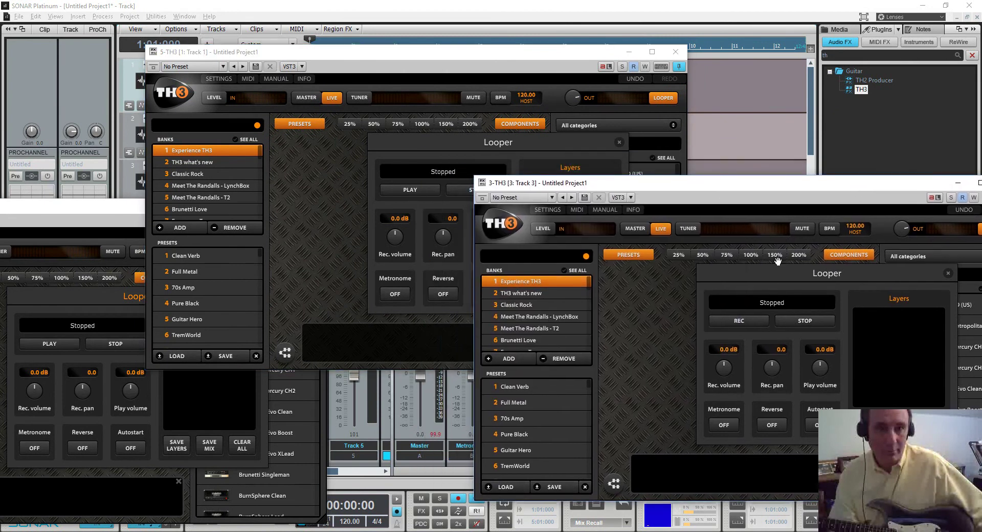
{"action": "left_click_drag", "start_coordinate": [766, 275], "coordinate": [572, 287]}
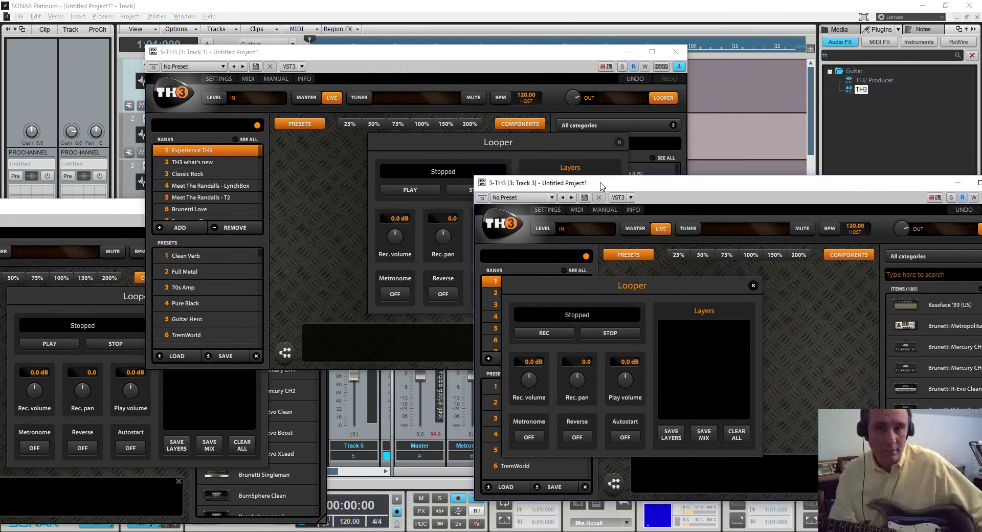
{"action": "left_click_drag", "start_coordinate": [601, 183], "coordinate": [811, 159]}
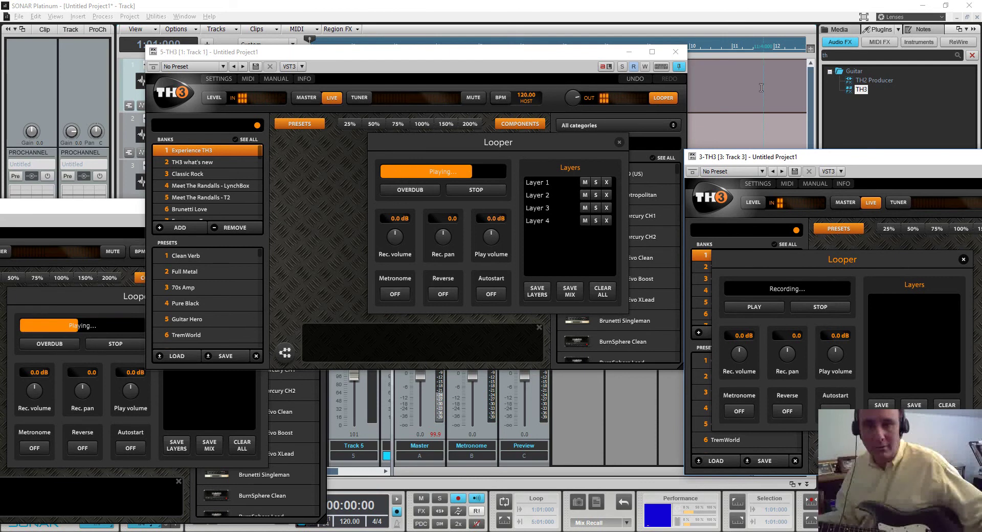
- Stop Track 1's looper and delete its recorded layers
{"action": "left_click", "coordinate": [484, 189]}
{"action": "left_click", "coordinate": [607, 182]}
{"action": "left_click", "coordinate": [607, 183]}
{"action": "left_click", "coordinate": [607, 183]}
{"action": "left_click", "coordinate": [607, 182]}
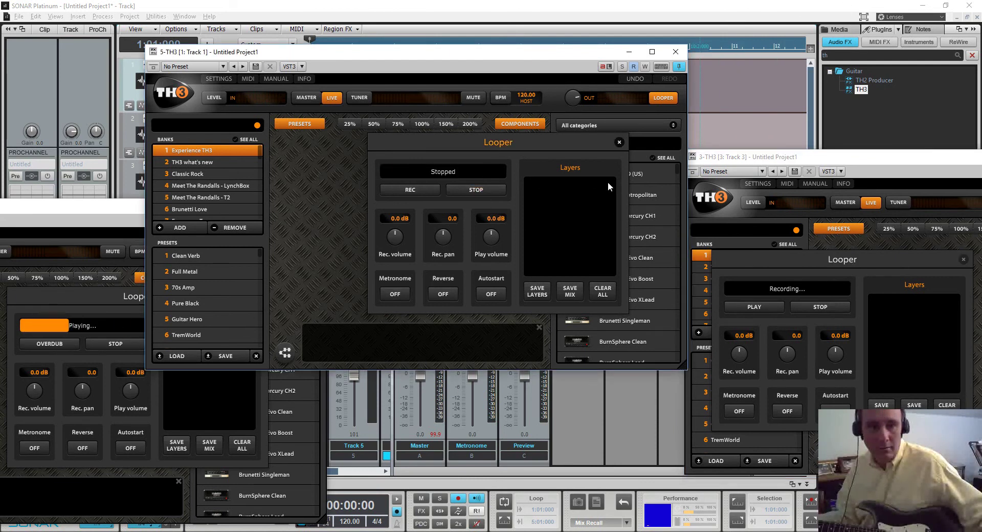
- Stop Track 2's looper and delete its Layer 1
{"action": "left_click", "coordinate": [189, 397]}
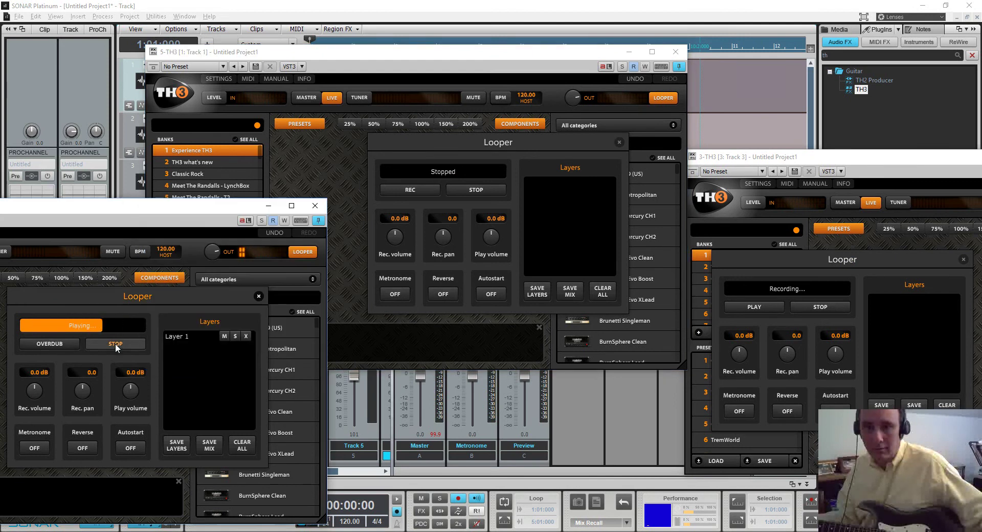
{"action": "left_click", "coordinate": [115, 343]}
{"action": "left_click", "coordinate": [246, 336]}
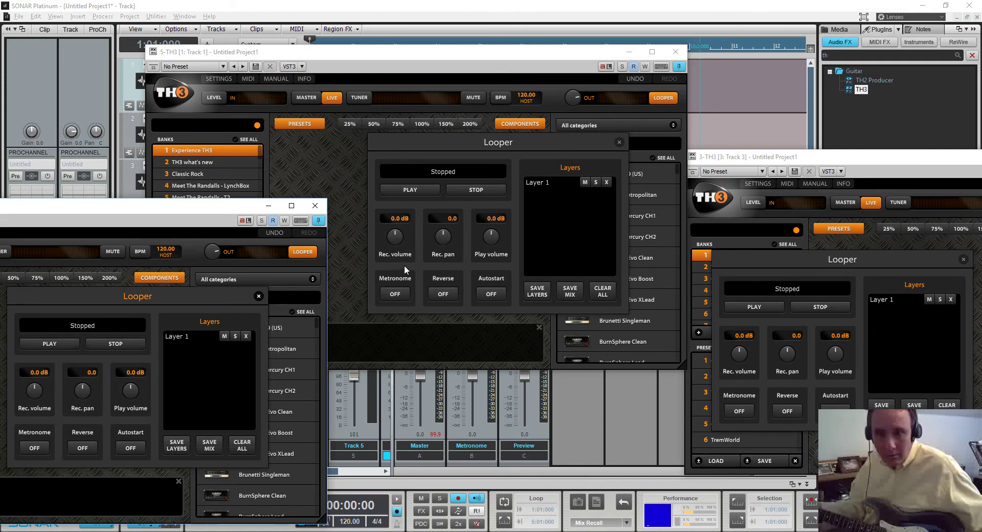
- Delete the remaining Layer 1 from Track 1's and Track 3's loopers
{"action": "left_click", "coordinate": [475, 192]}
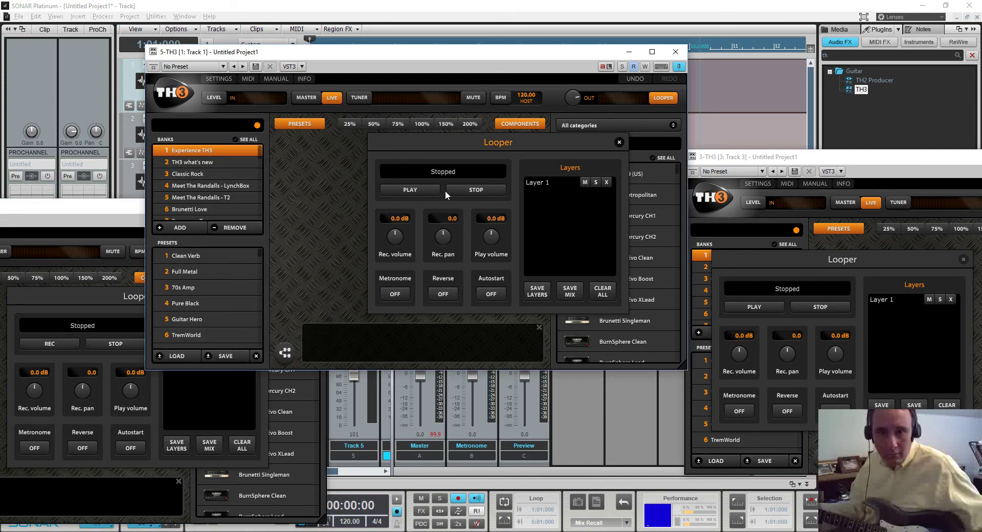
{"action": "left_click", "coordinate": [607, 182]}
{"action": "left_click", "coordinate": [951, 300]}
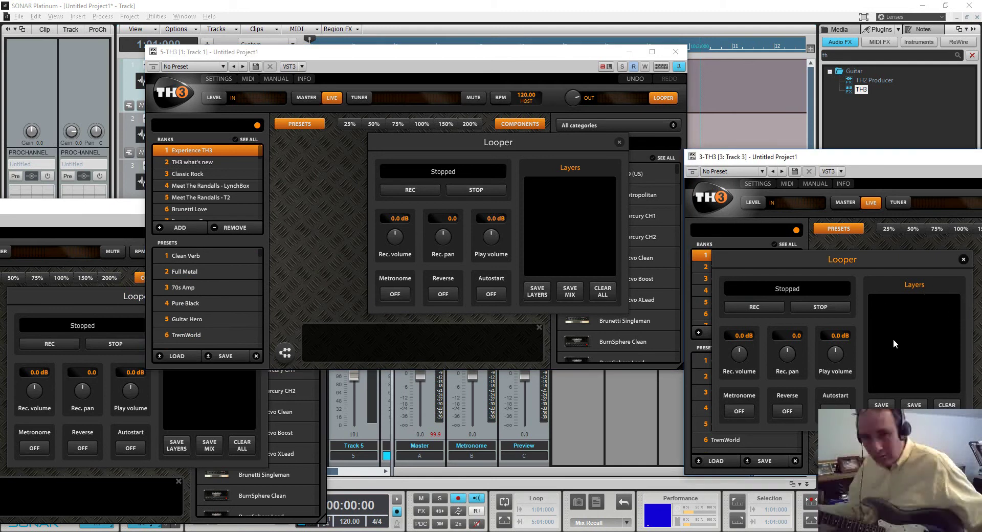
- Record Layer 1 in all three TH3 loopers with the pedal, then bring up MIDI options on Track 1's OVERDUB
{"action": "left_click", "coordinate": [200, 401]}
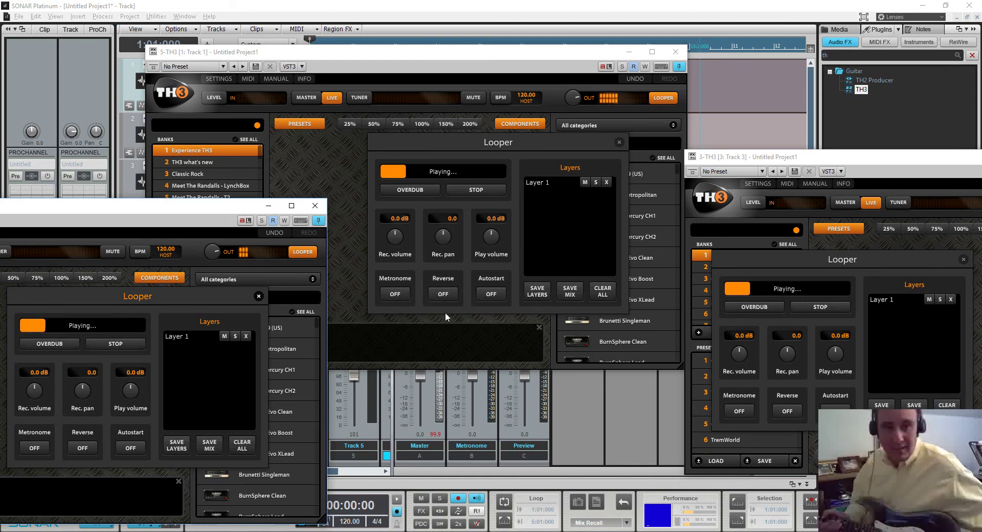
{"action": "right_click", "coordinate": [423, 190]}
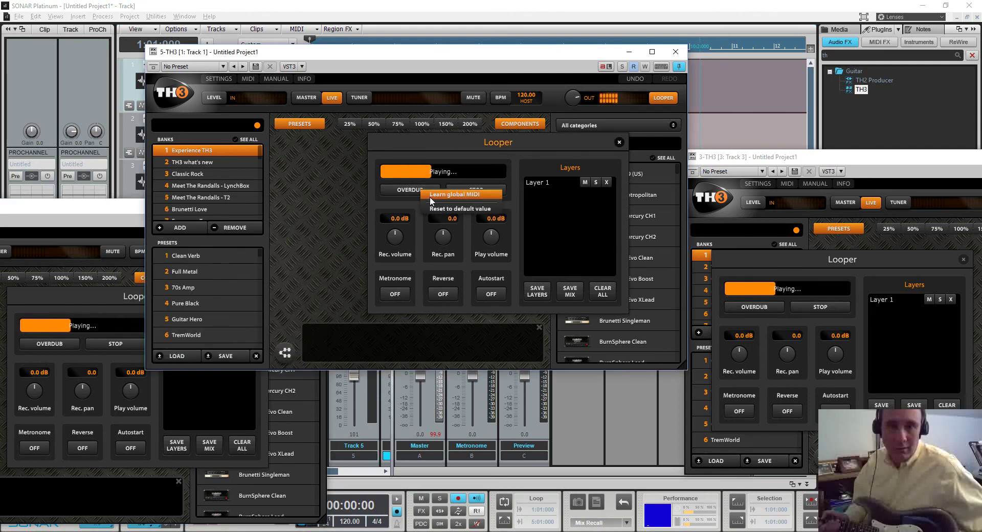
- Learn global MIDI for Track 1's OVERDUB control from the pedal and confirm it
{"action": "left_click", "coordinate": [430, 197]}
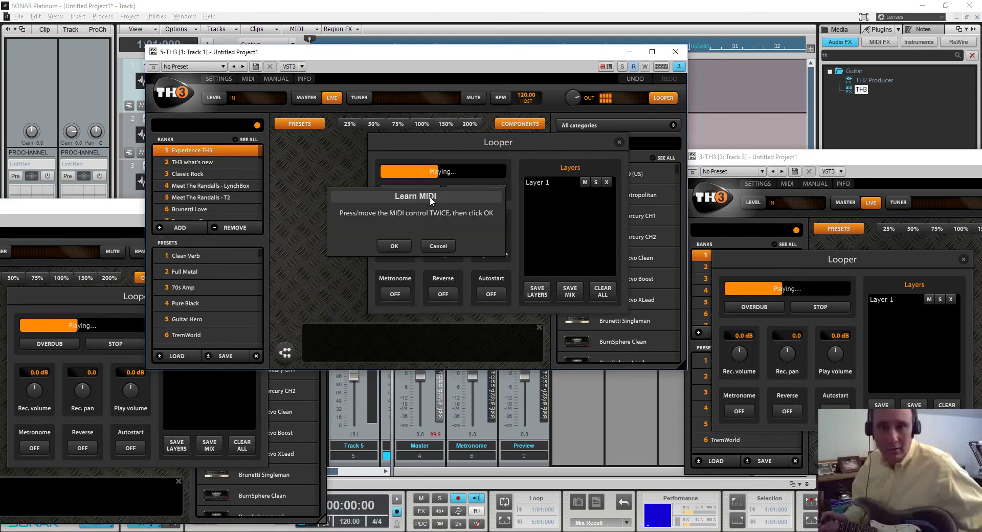
{"action": "left_click", "coordinate": [391, 245]}
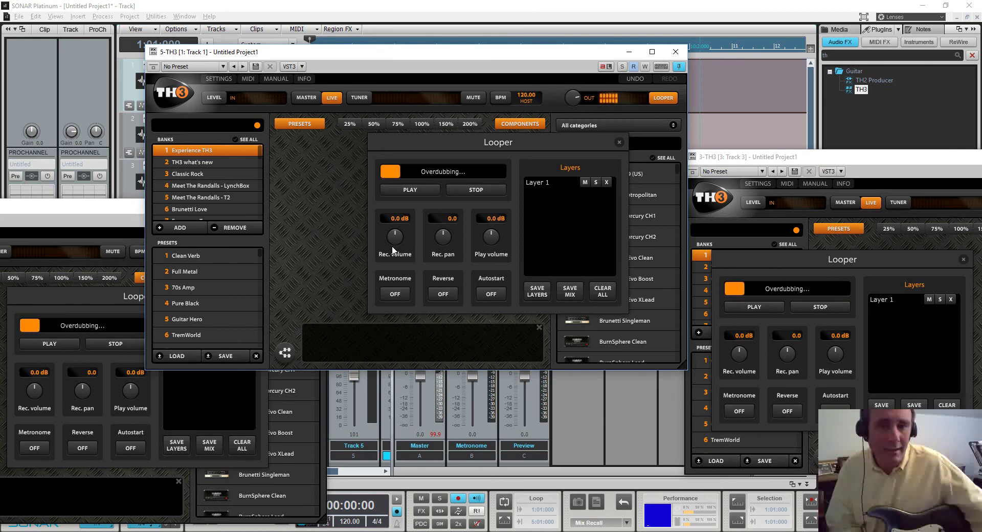
- Stop Track 1's looper overdub, play back its two-layer loop, then stop playback
{"action": "left_click", "coordinate": [493, 189]}
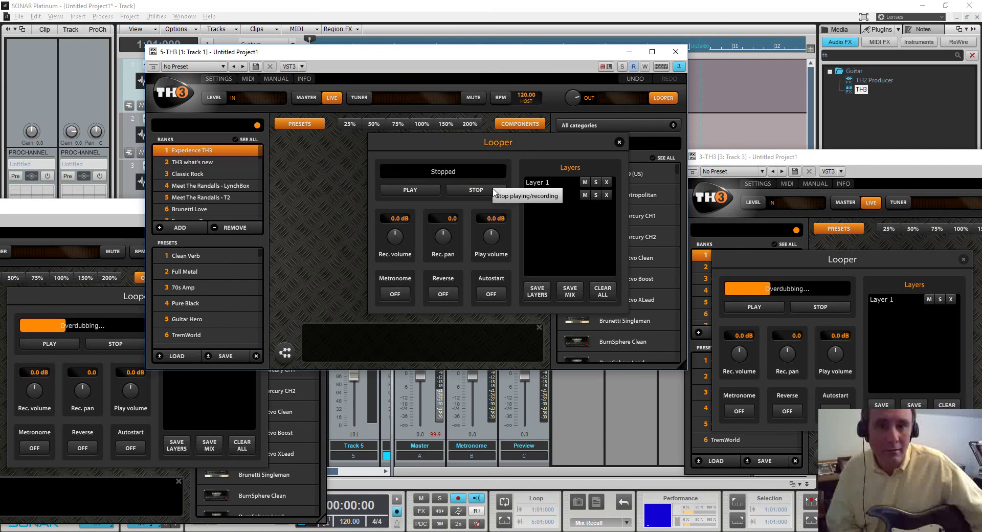
{"action": "left_click", "coordinate": [428, 189]}
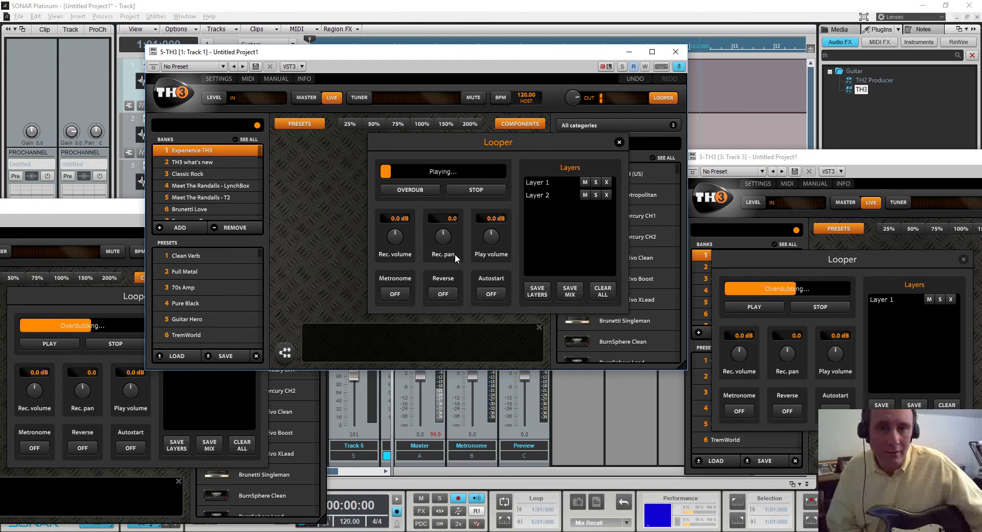
{"action": "left_click", "coordinate": [477, 190]}
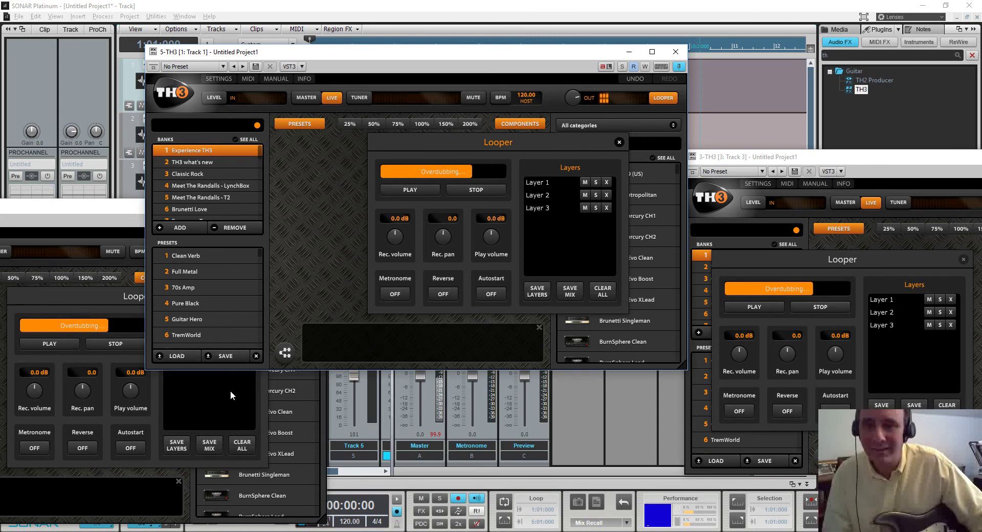
- Stop overdubbing on the Track 1, Track 2 and Track 3 TH3 loopers
{"action": "left_click", "coordinate": [124, 345]}
{"action": "left_click", "coordinate": [124, 345]}
{"action": "left_click", "coordinate": [486, 189]}
{"action": "left_click", "coordinate": [485, 189]}
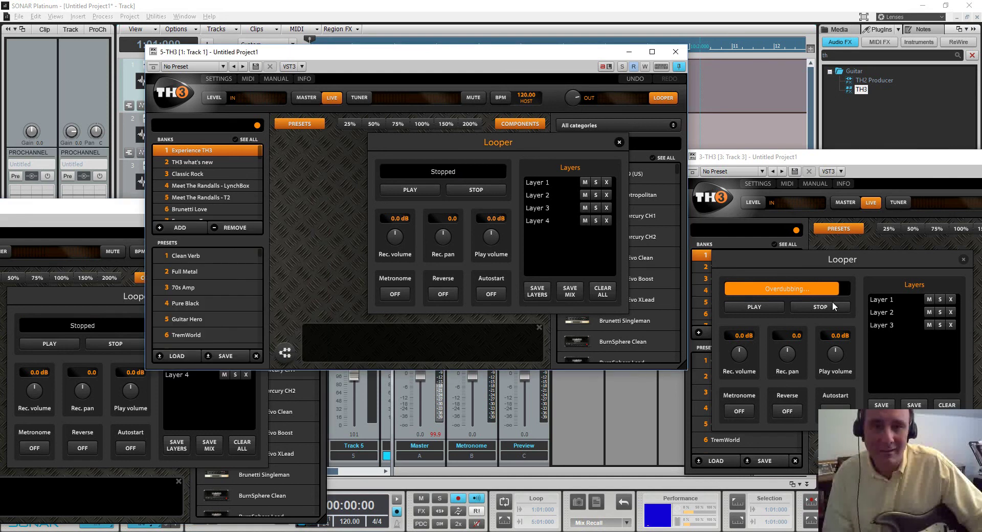
{"action": "left_click", "coordinate": [834, 305]}
- Delete the extra layers from Track 1, 3 and 2 loopers, leaving only Layer 1
{"action": "left_click", "coordinate": [416, 188]}
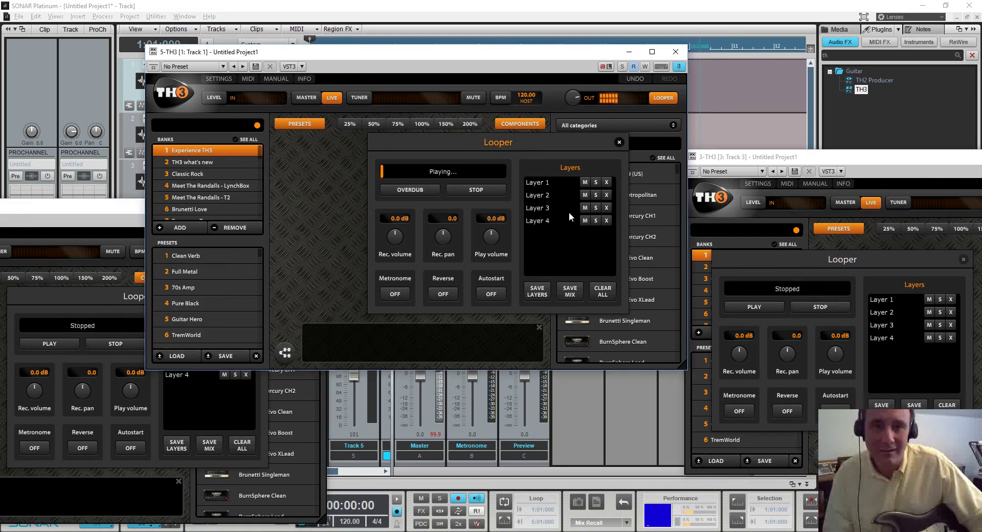
{"action": "left_click", "coordinate": [606, 195]}
{"action": "left_click", "coordinate": [606, 195]}
{"action": "left_click", "coordinate": [607, 195]}
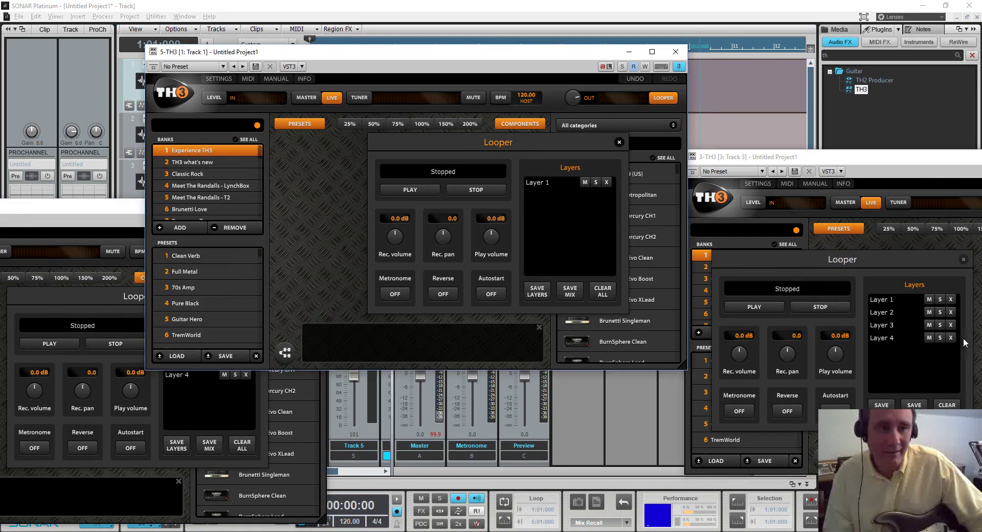
{"action": "left_click", "coordinate": [951, 311]}
{"action": "left_click", "coordinate": [951, 311]}
{"action": "left_click", "coordinate": [951, 312]}
{"action": "left_click", "coordinate": [211, 394]}
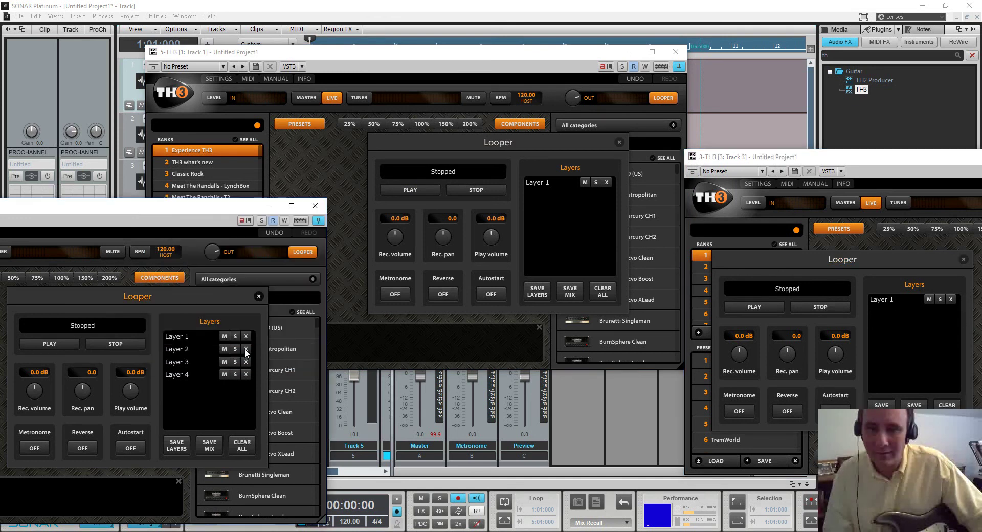
{"action": "left_click", "coordinate": [244, 348]}
{"action": "left_click", "coordinate": [244, 349]}
{"action": "left_click", "coordinate": [245, 348]}
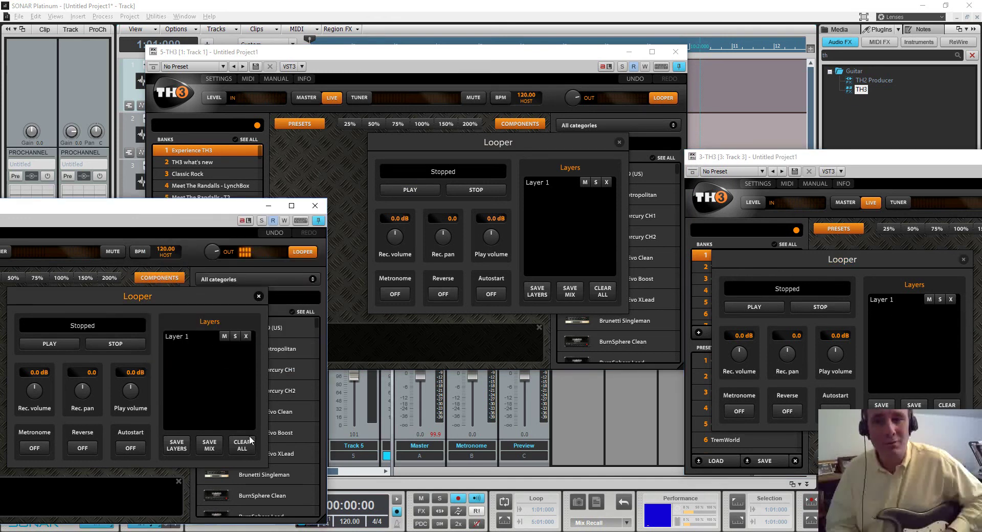